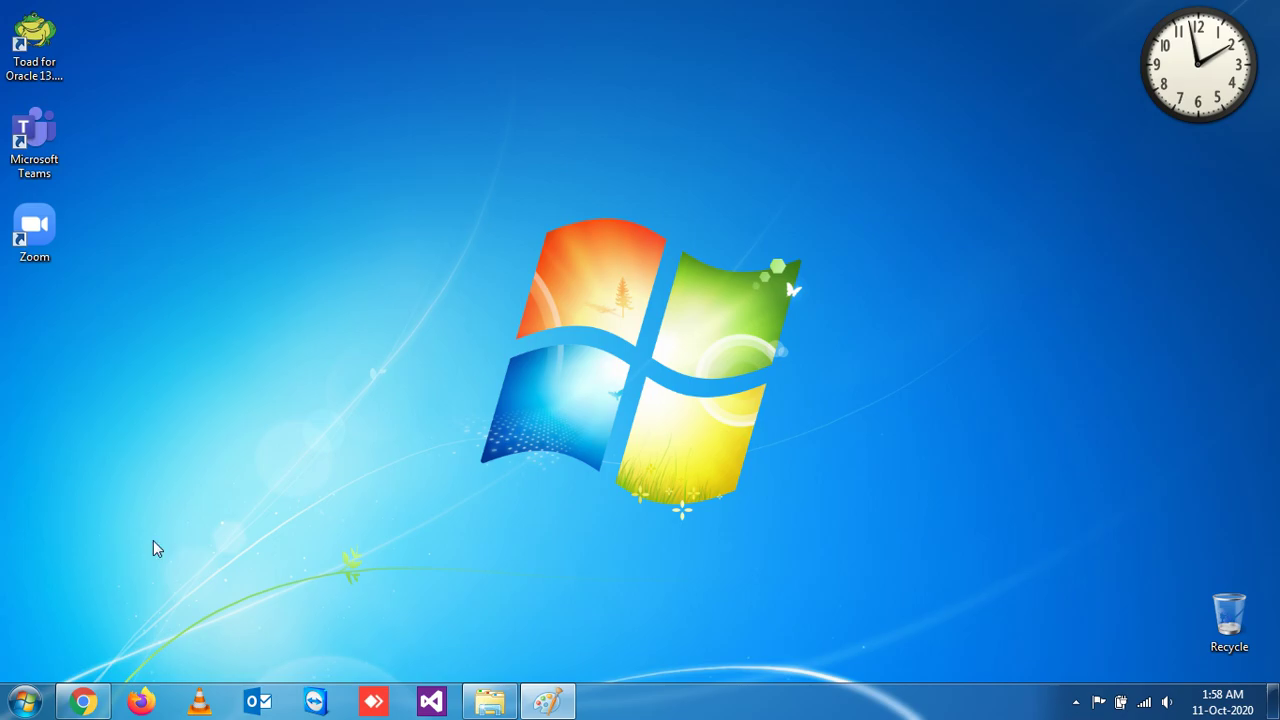
# Restore Chrome's Dear Rohan letter image results and move the window fully on-screen
pyautogui.click(84, 701)
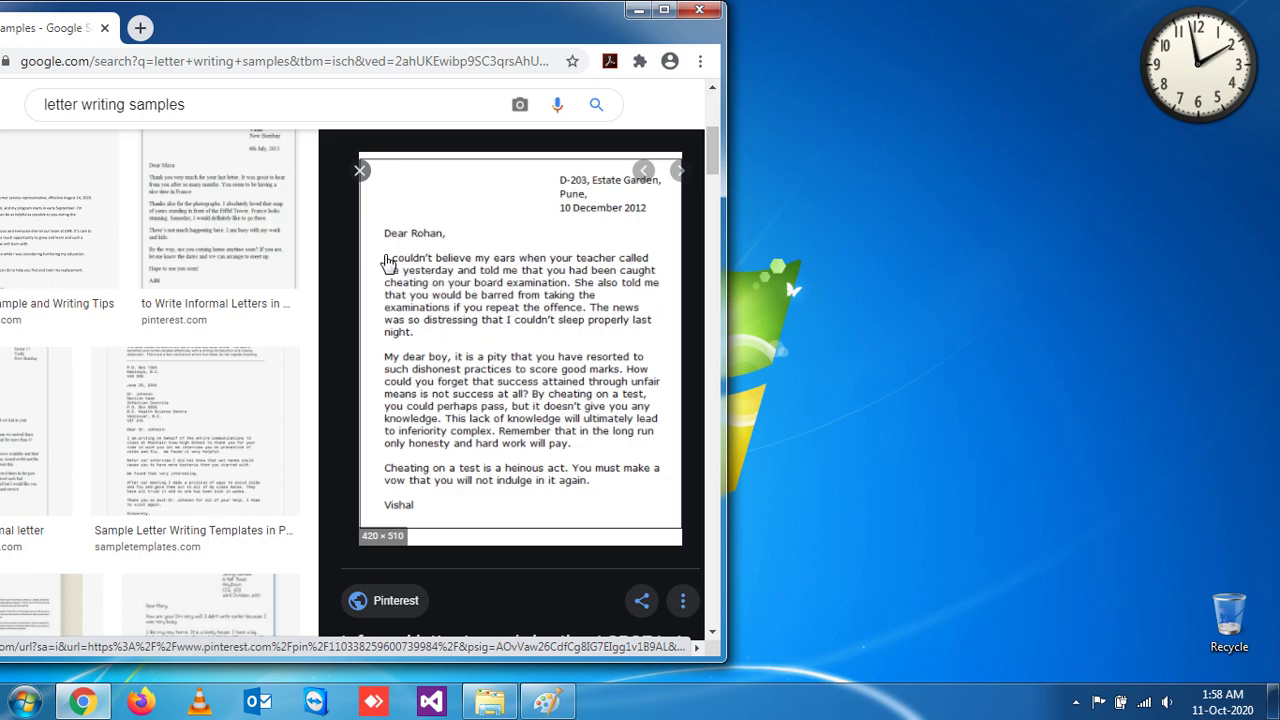
pyautogui.moveTo(396, 31)
pyautogui.mouseDown()
pyautogui.moveTo(503, 34)
pyautogui.moveTo(469, 41)
pyautogui.mouseUp()
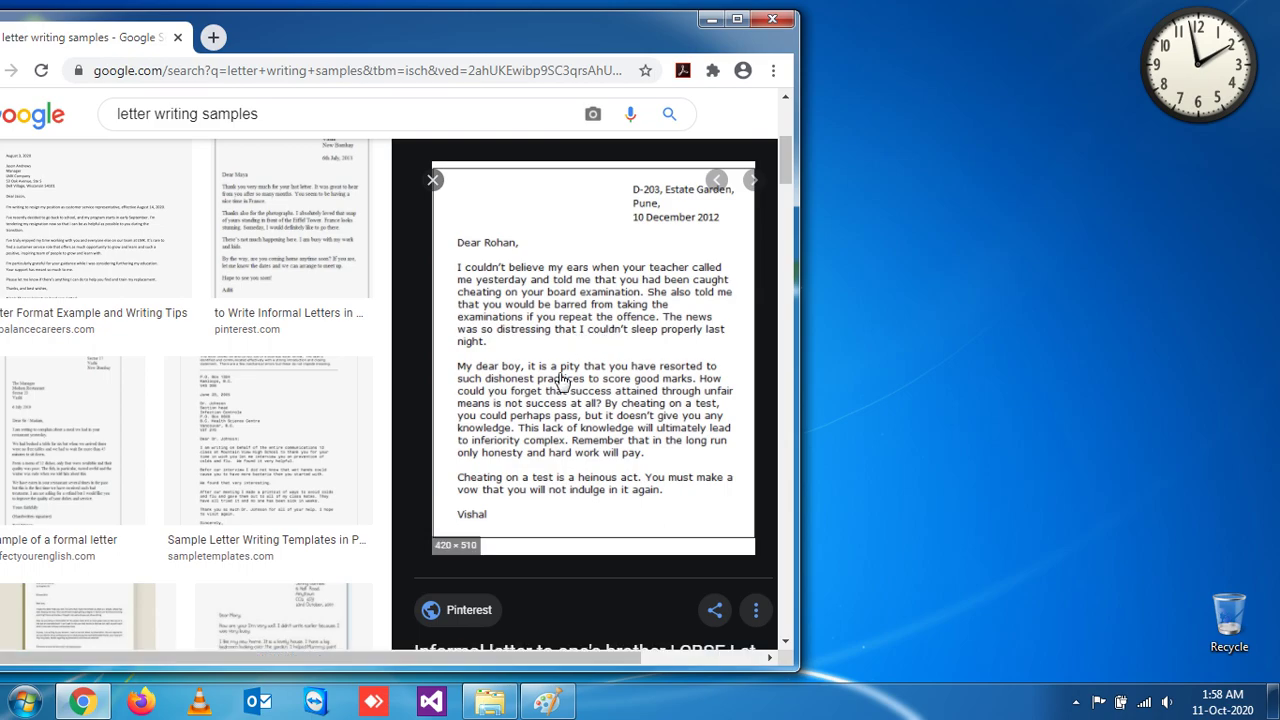
# Launch Word 2013 from the Start menu and create a blank document
pyautogui.click(22, 702)
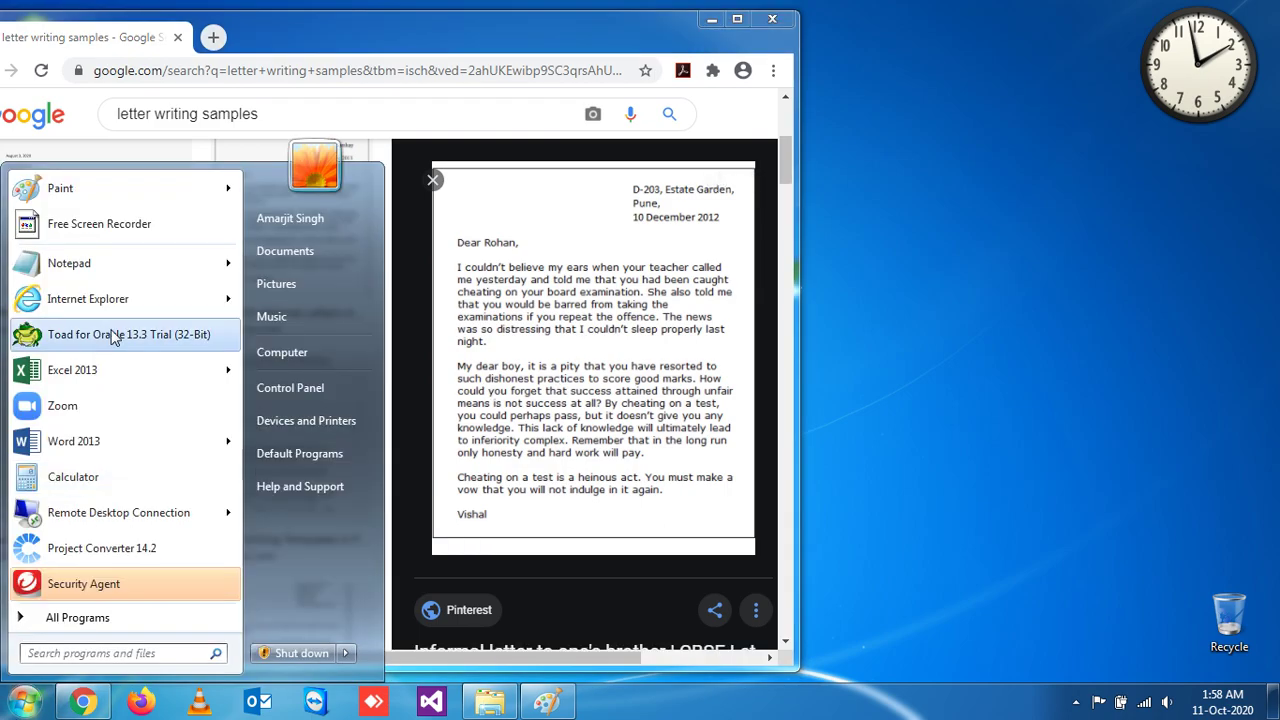
pyautogui.click(74, 447)
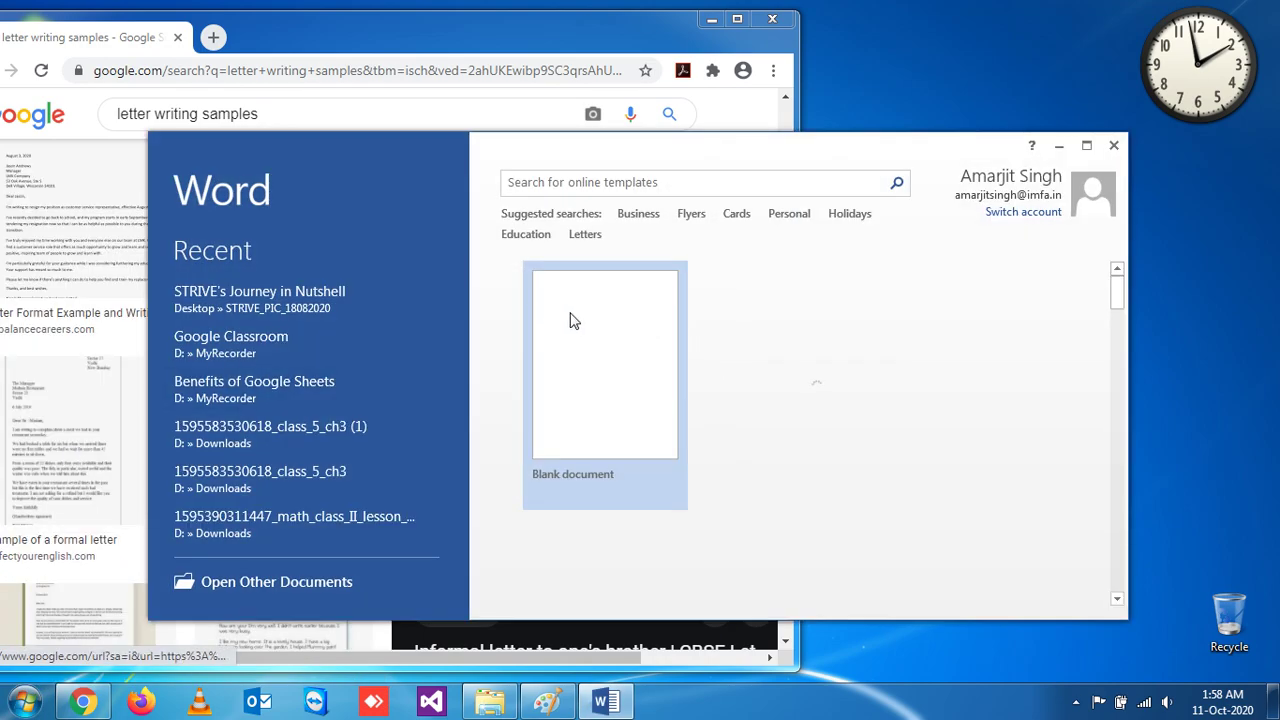
pyautogui.click(572, 318)
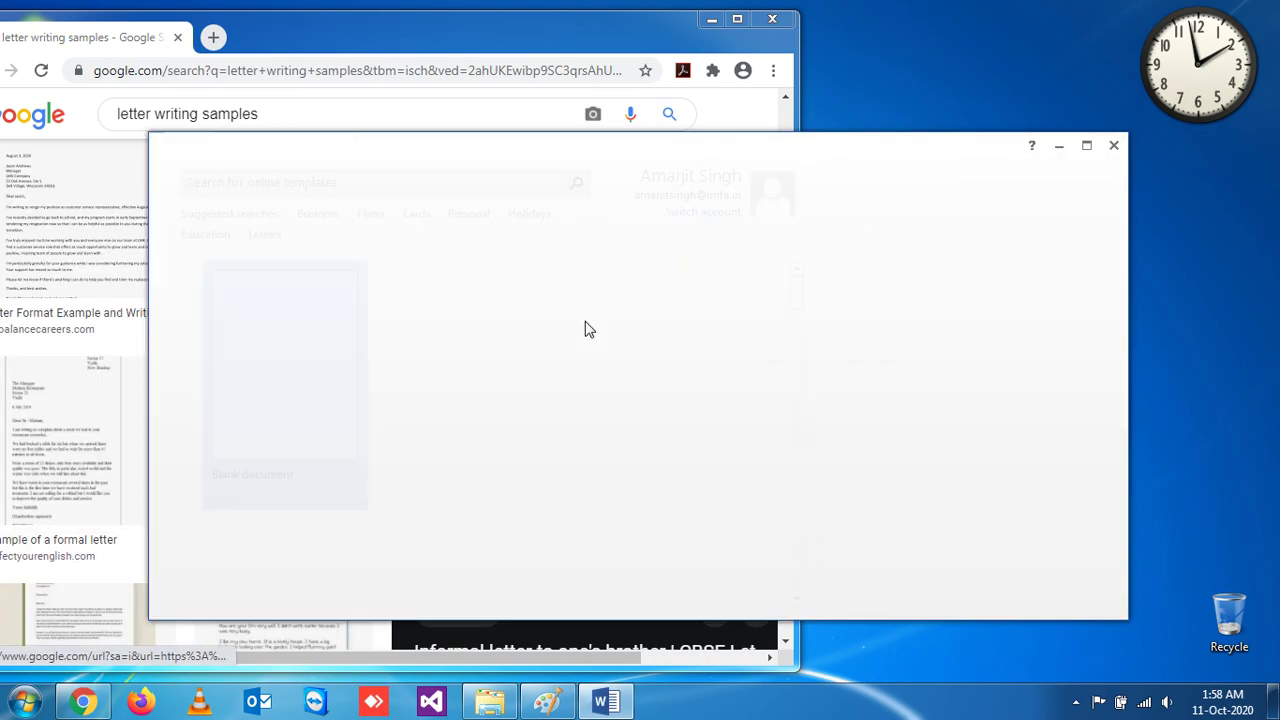
# Arrange Word on the right and Chrome on the left, then focus the Word page
pyautogui.moveTo(831, 155); pyautogui.dragTo(1265, 200)
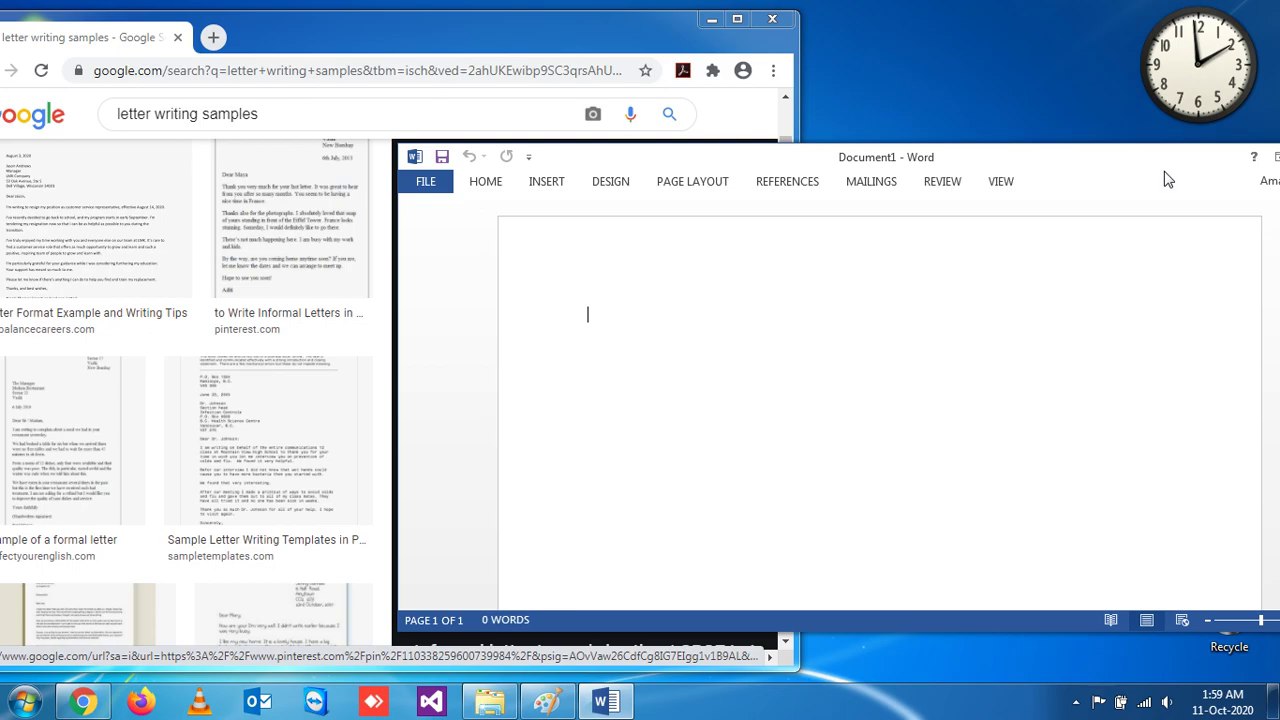
pyautogui.moveTo(986, 197); pyautogui.dragTo(1170, 203)
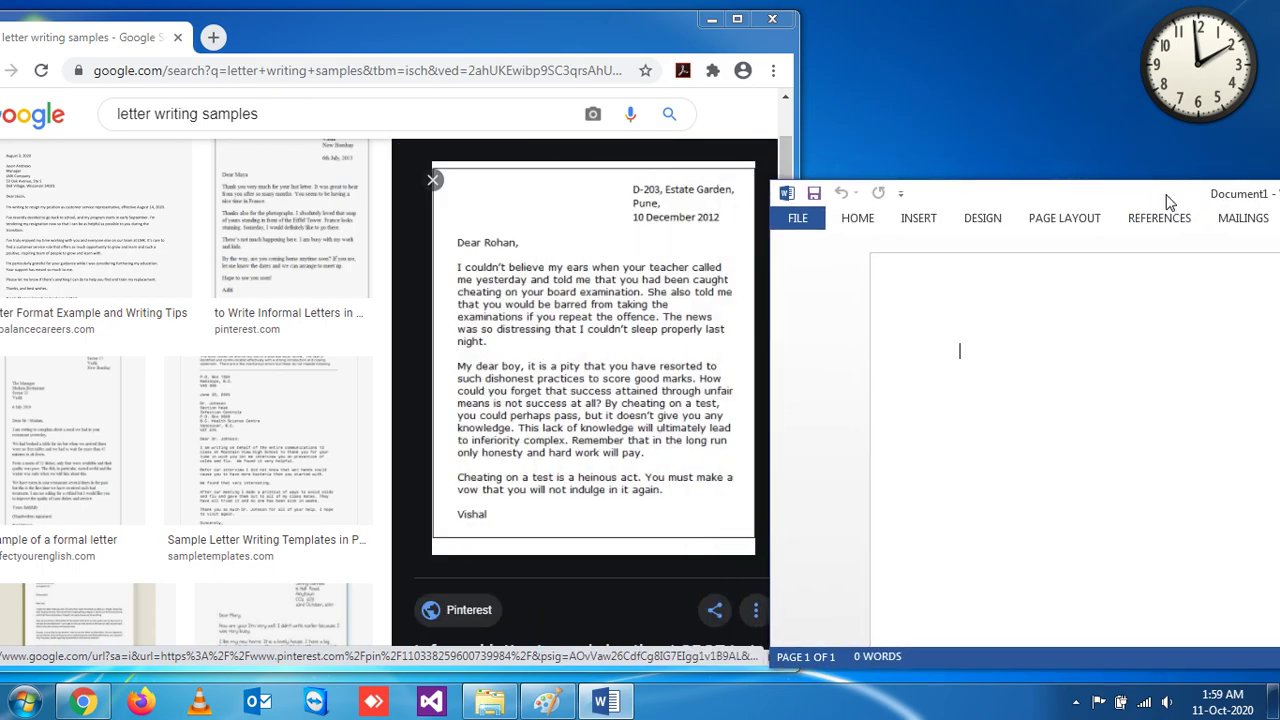
pyautogui.moveTo(578, 24); pyautogui.dragTo(480, 31)
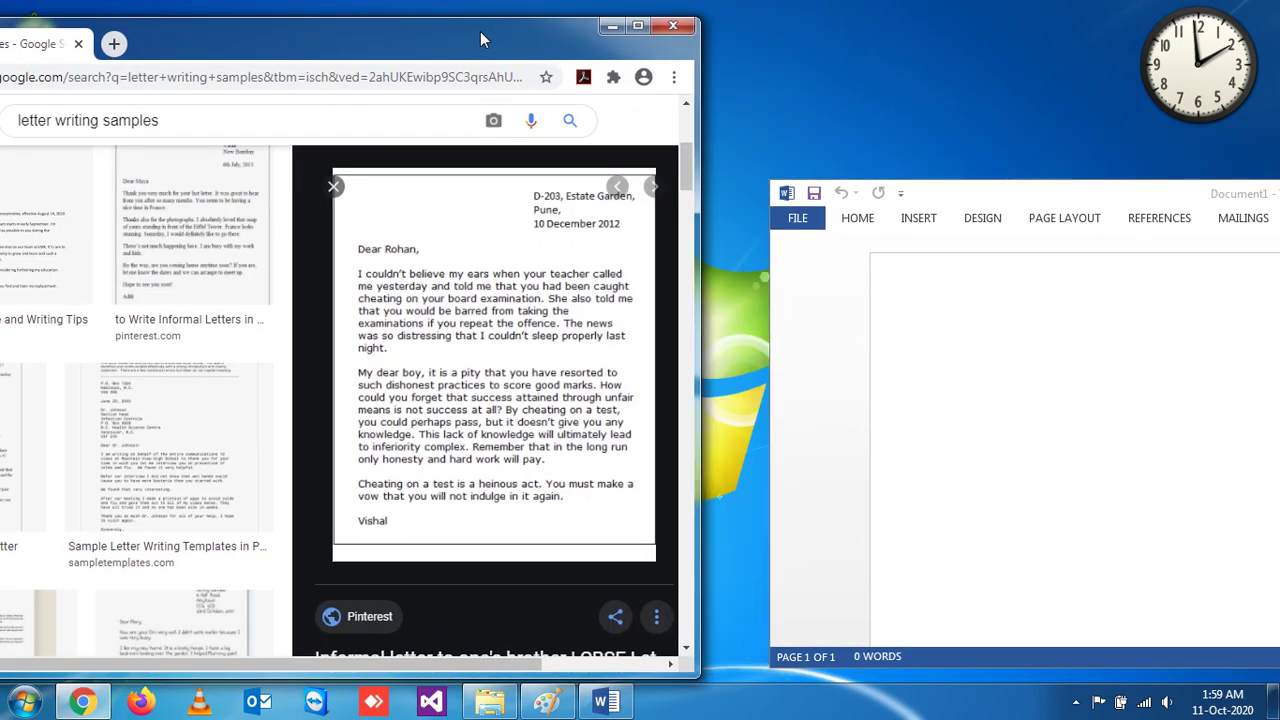
pyautogui.moveTo(989, 196); pyautogui.dragTo(889, 80)
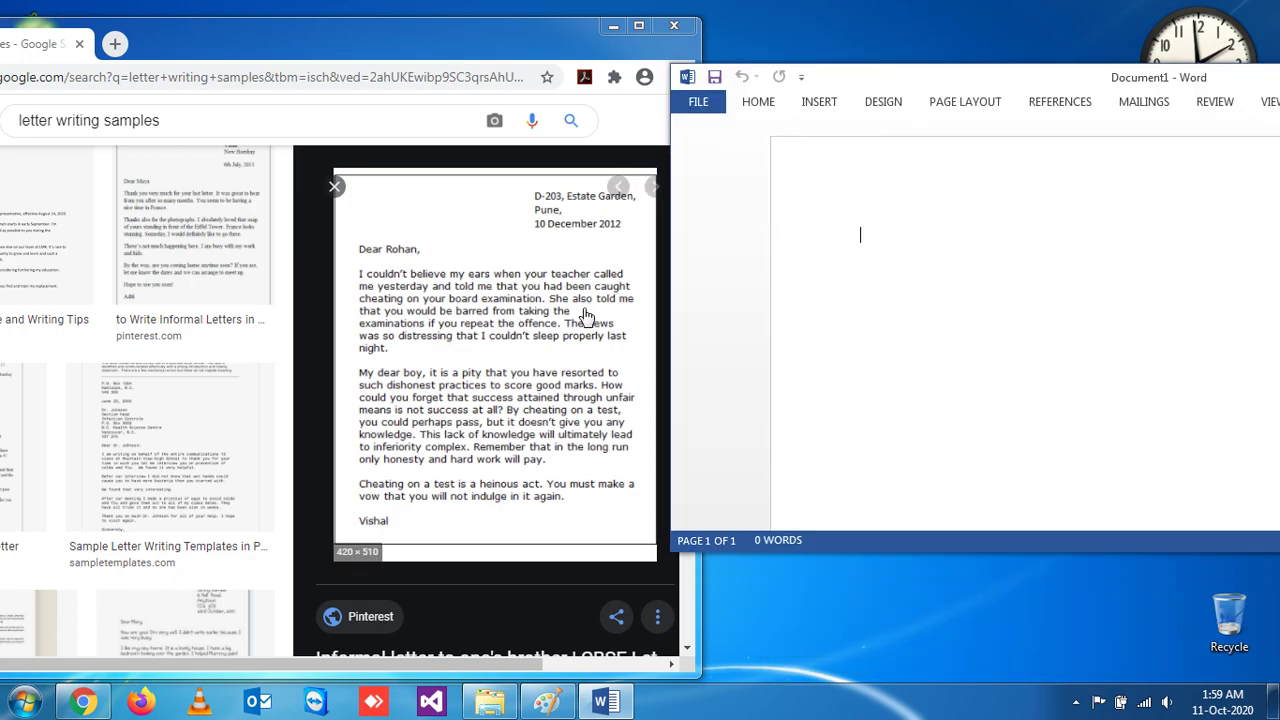
pyautogui.doubleClick(868, 245)
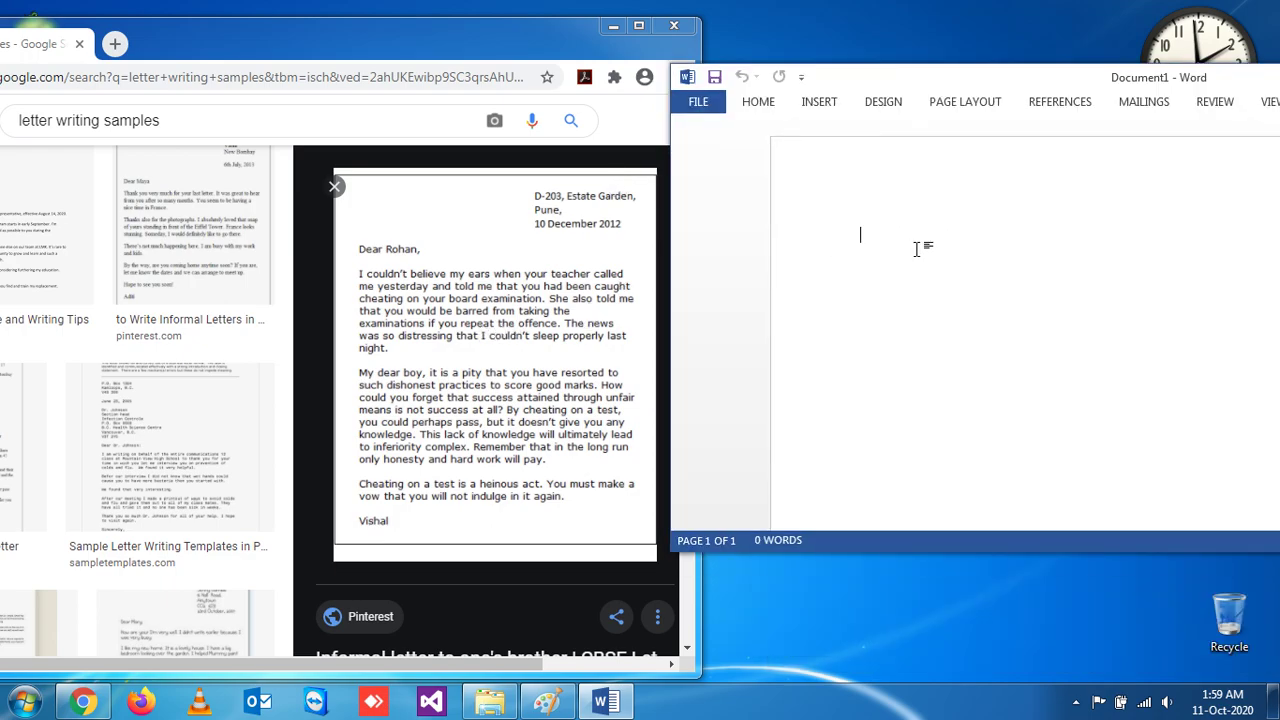
pyautogui.moveTo(995, 78); pyautogui.dragTo(1122, 128)
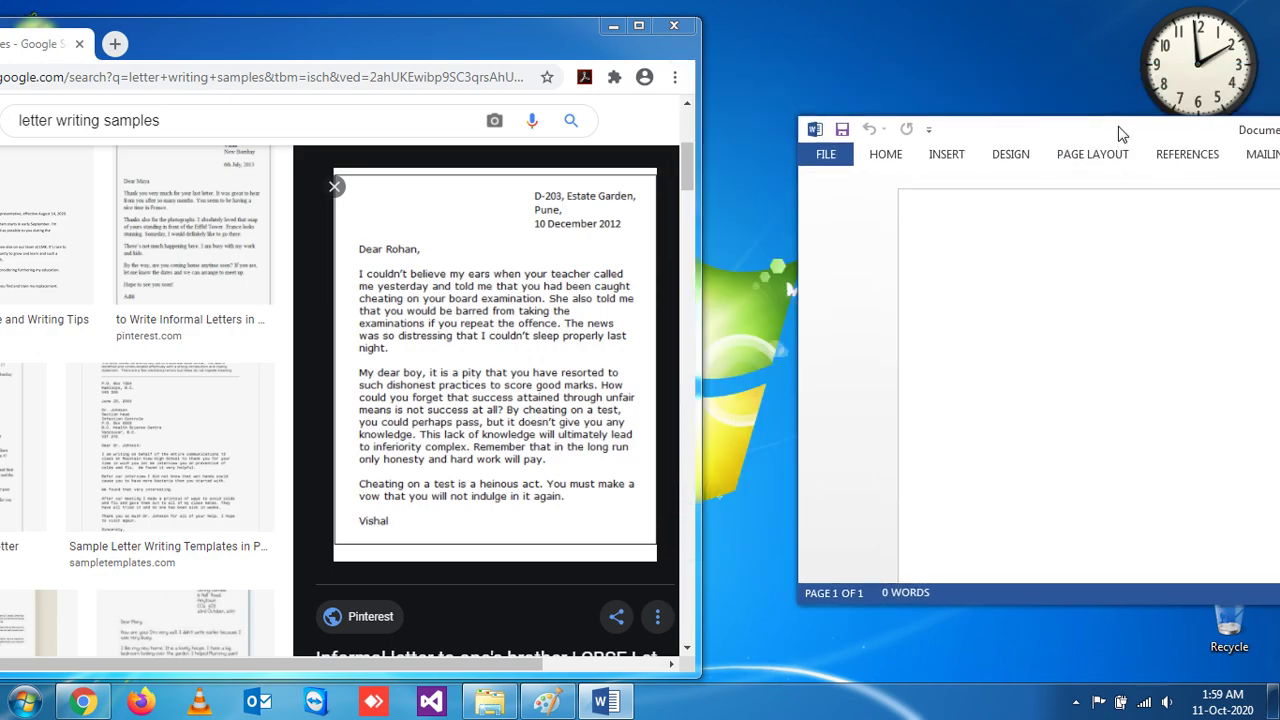
pyautogui.moveTo(501, 30); pyautogui.dragTo(441, 58)
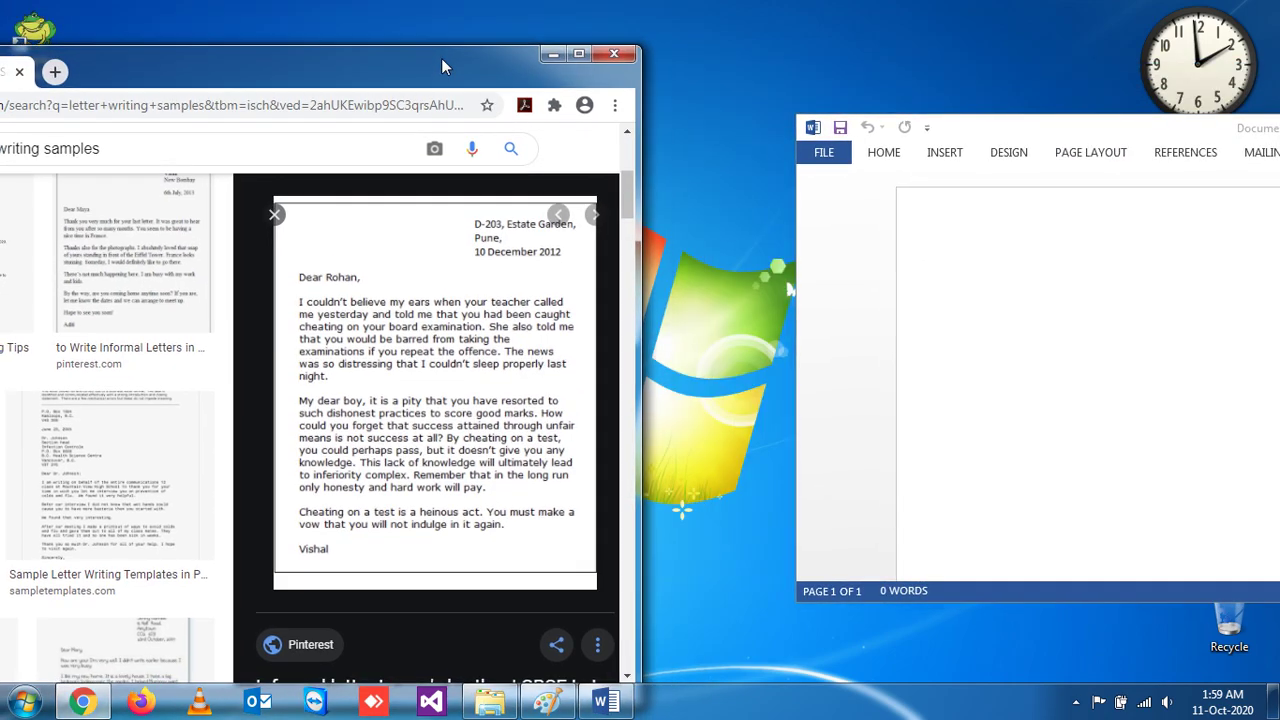
pyautogui.click(975, 278)
# Type 'Dear Rohan' in Word, then shake its window to minimize the browser
pyautogui.write('D')
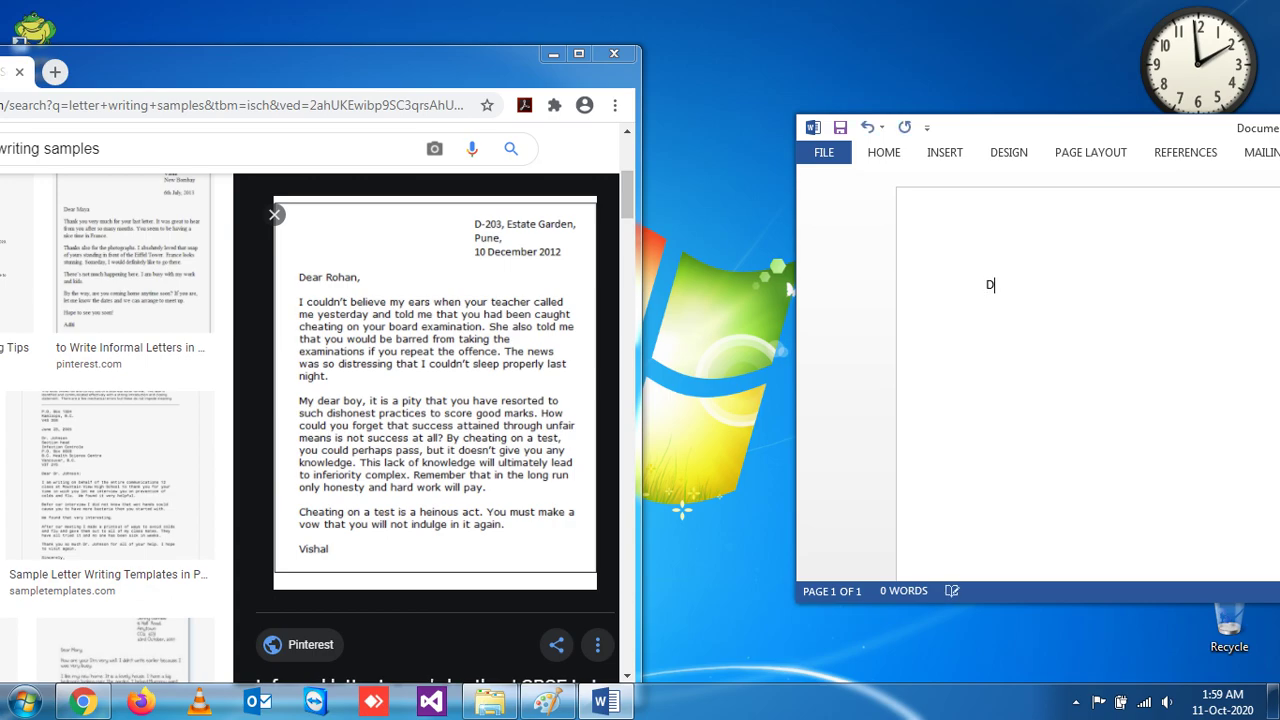
pyautogui.write('ear')
pyautogui.write(' Ro')
pyautogui.write('han')
pyautogui.moveTo(1158, 132)
pyautogui.mouseDown()
pyautogui.moveTo(989, 144)
pyautogui.moveTo(1274, 144)
pyautogui.mouseUp()
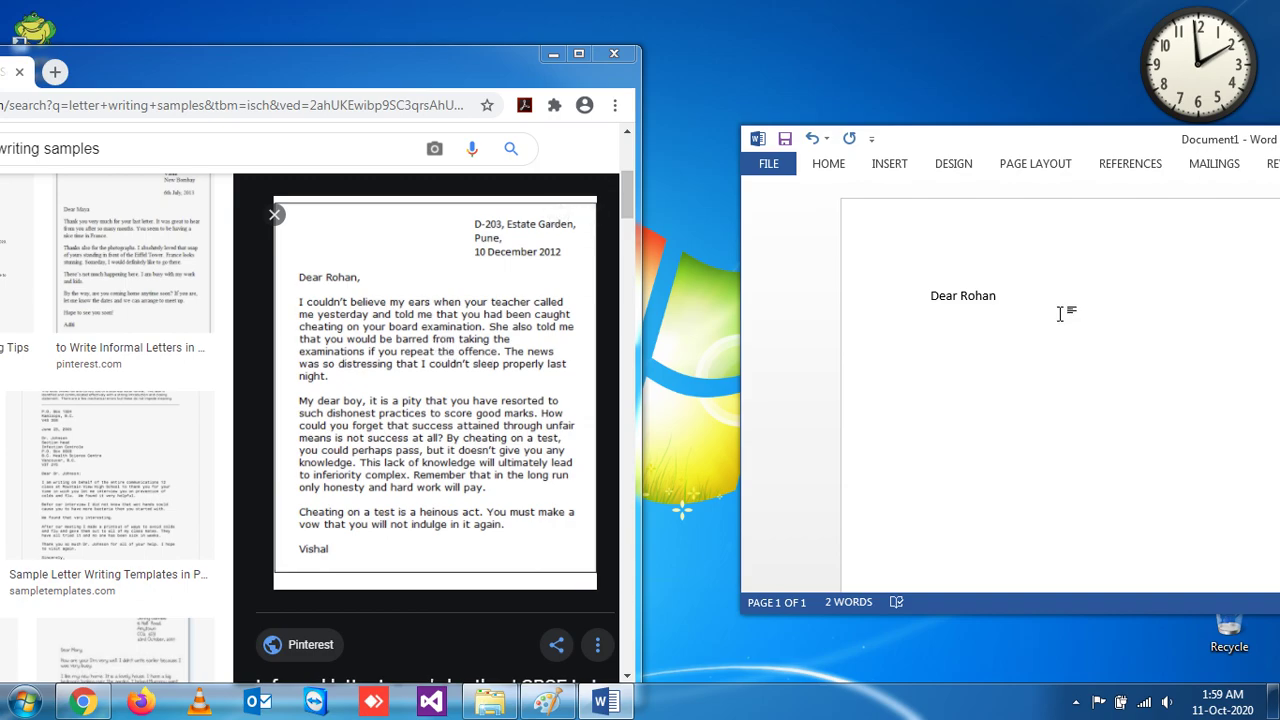
pyautogui.moveTo(1118, 146)
pyautogui.mouseDown()
pyautogui.moveTo(806, 198)
pyautogui.moveTo(967, 123)
pyautogui.mouseUp()
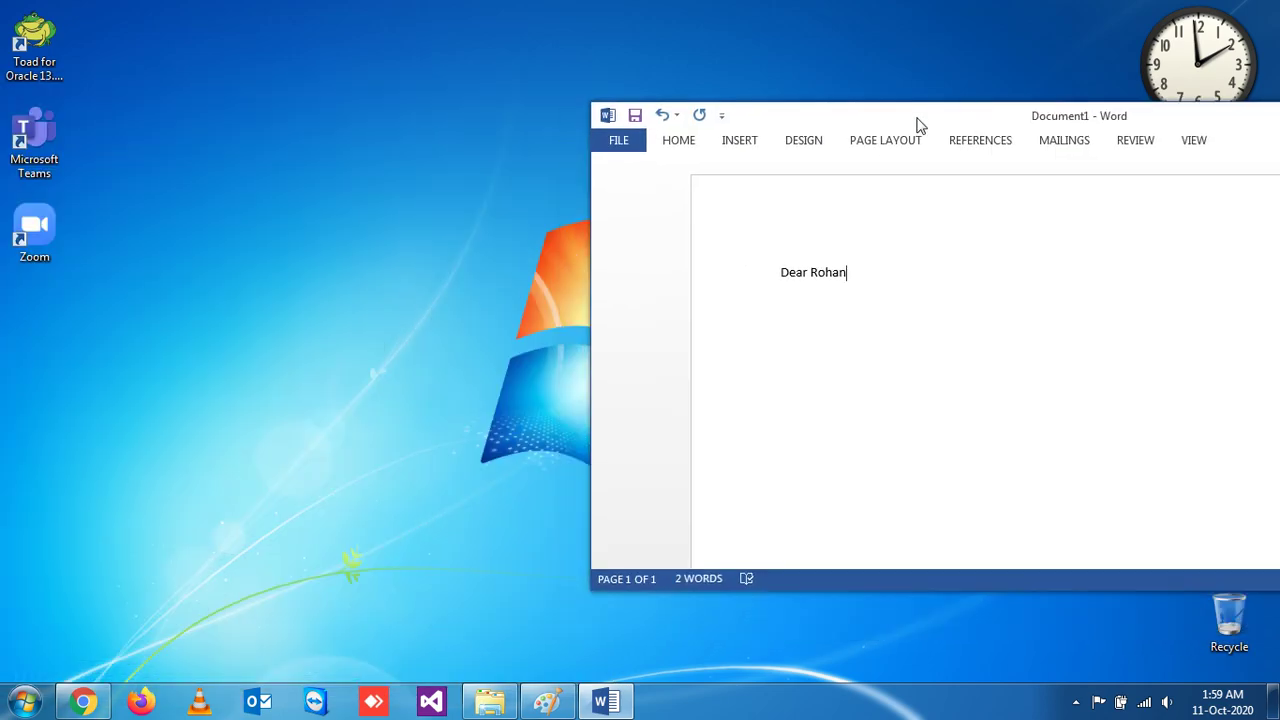
# Restore Chrome, then maximize, restore and move Word to the right of the letter preview
pyautogui.click(83, 701)
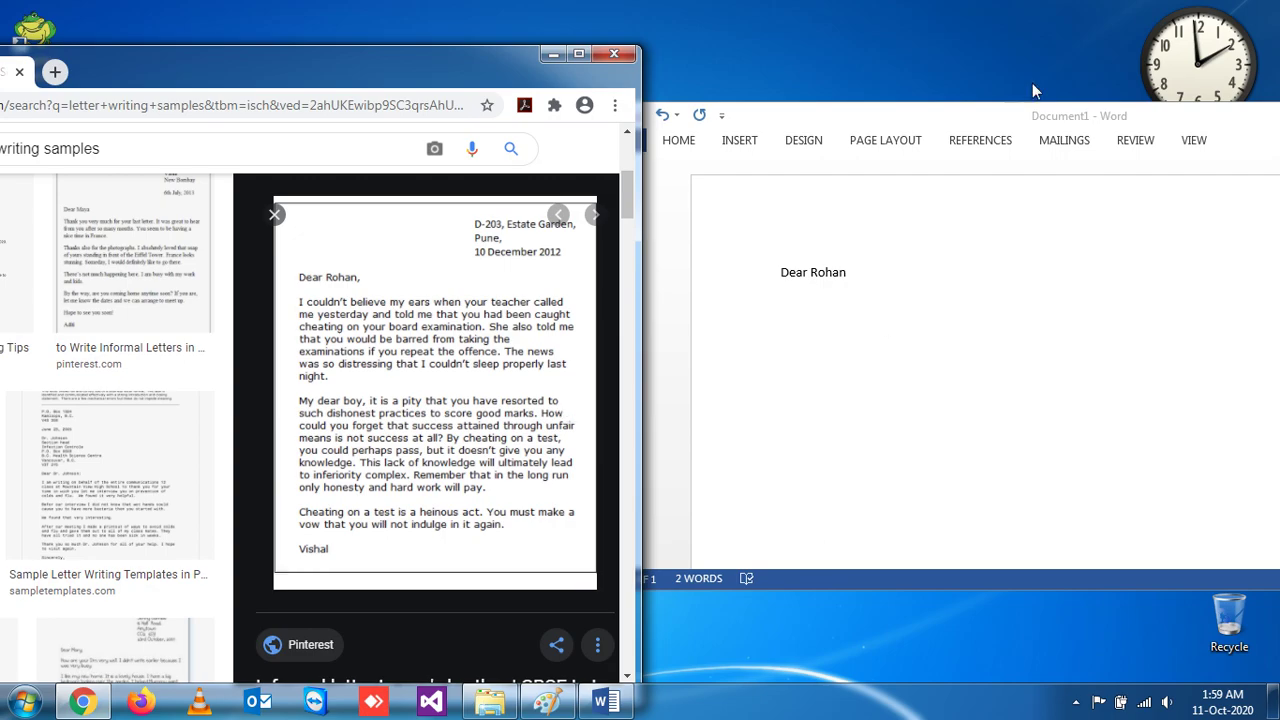
pyautogui.doubleClick(982, 121)
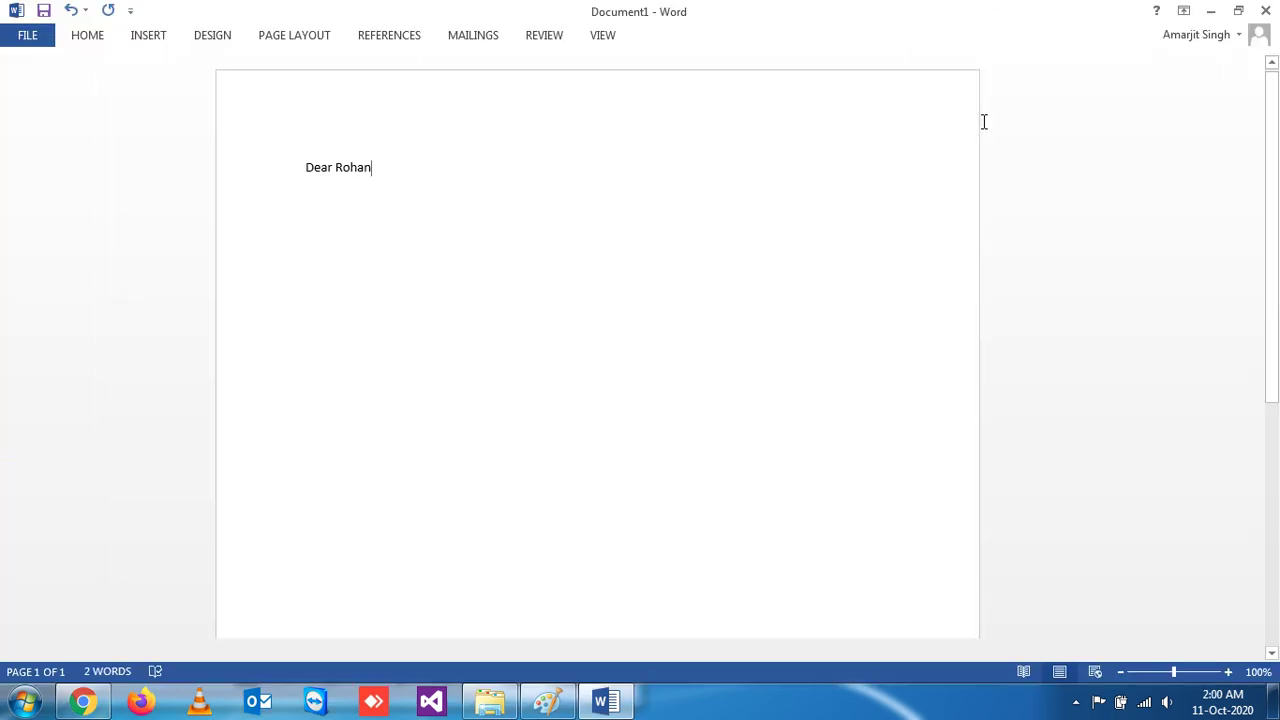
pyautogui.click(1238, 10)
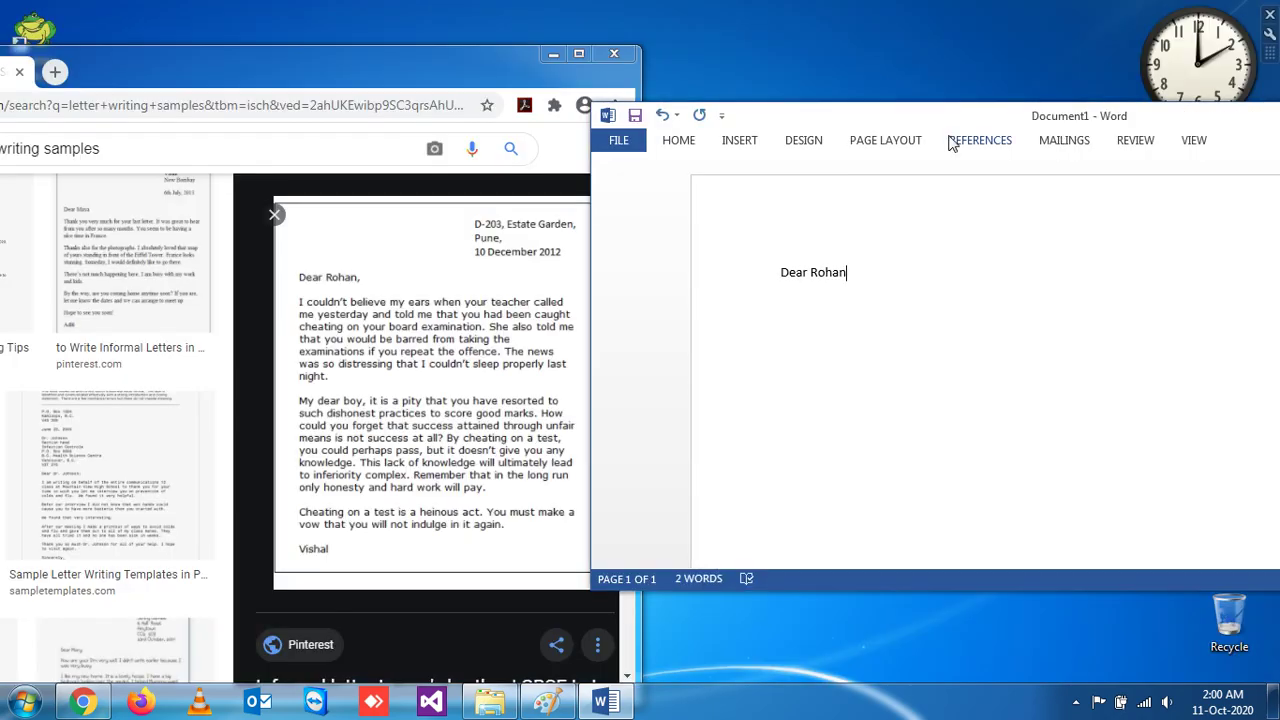
pyautogui.moveTo(943, 120); pyautogui.dragTo(1008, 99)
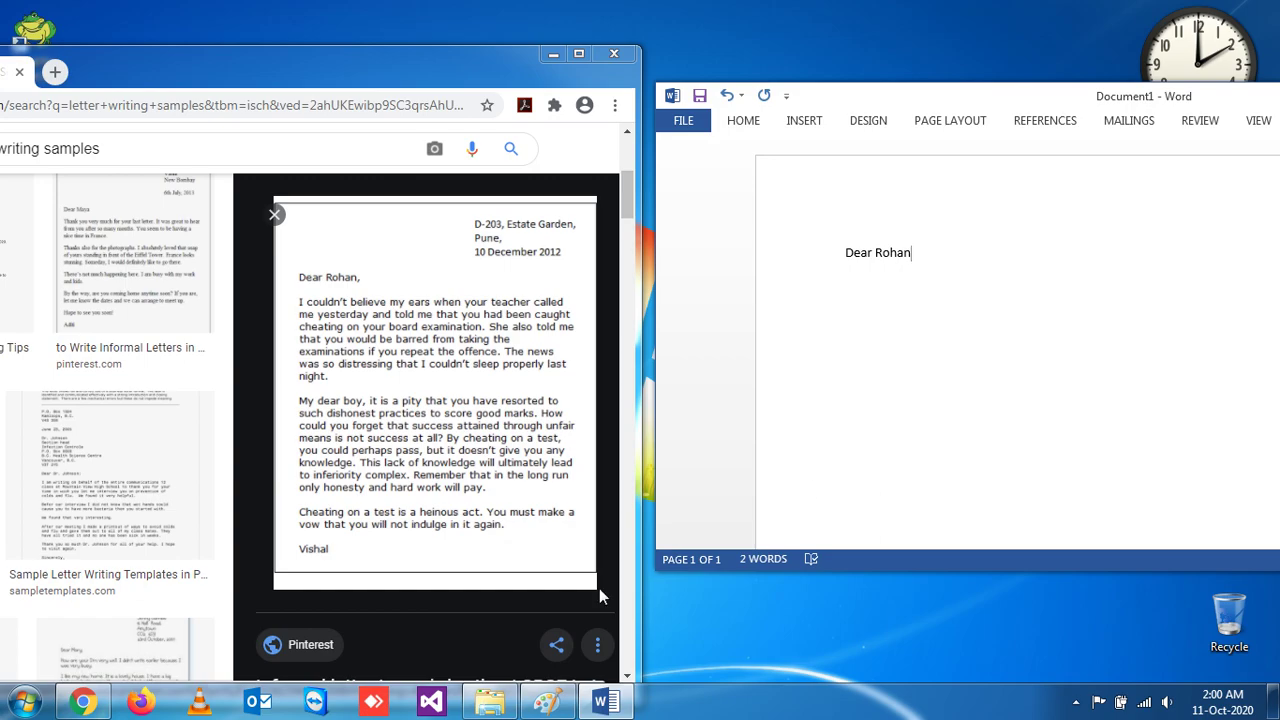
# In Paint, draw red rectangles around the Windows, left-arrow and right-arrow keys, then minimize it
pyautogui.click(547, 702)
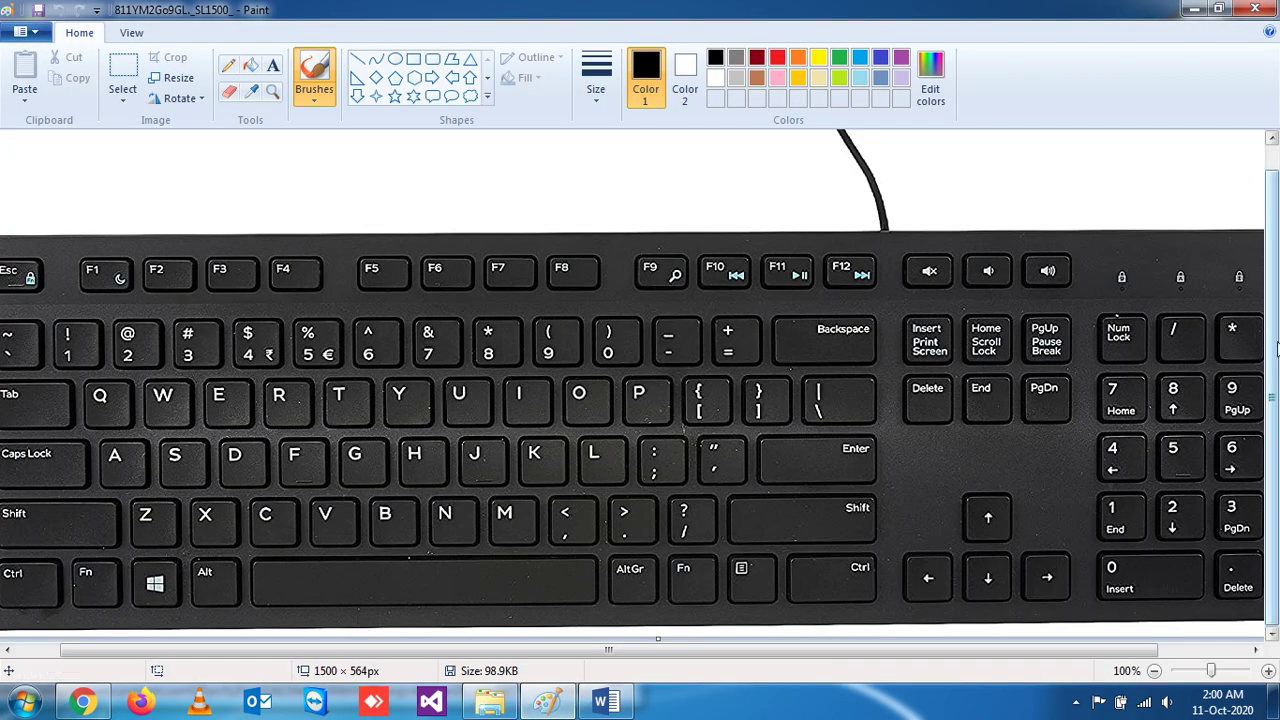
pyautogui.moveTo(679, 662); pyautogui.dragTo(580, 664)
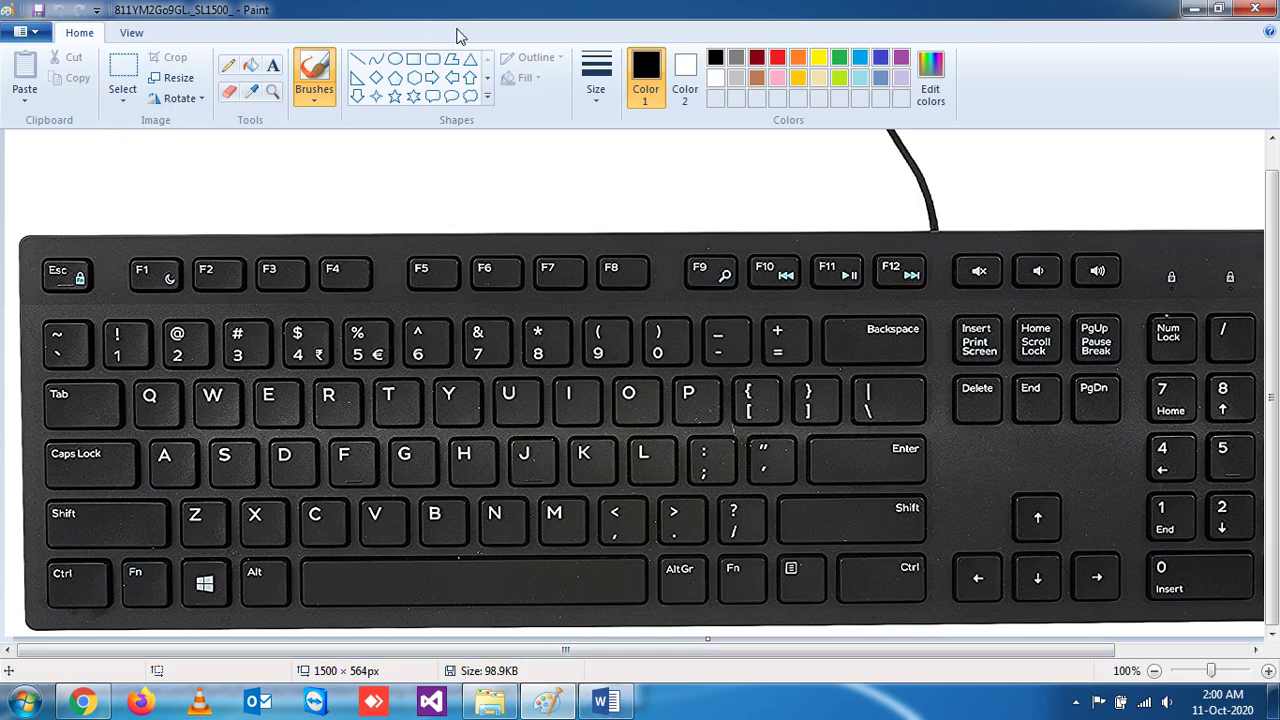
pyautogui.click(415, 60)
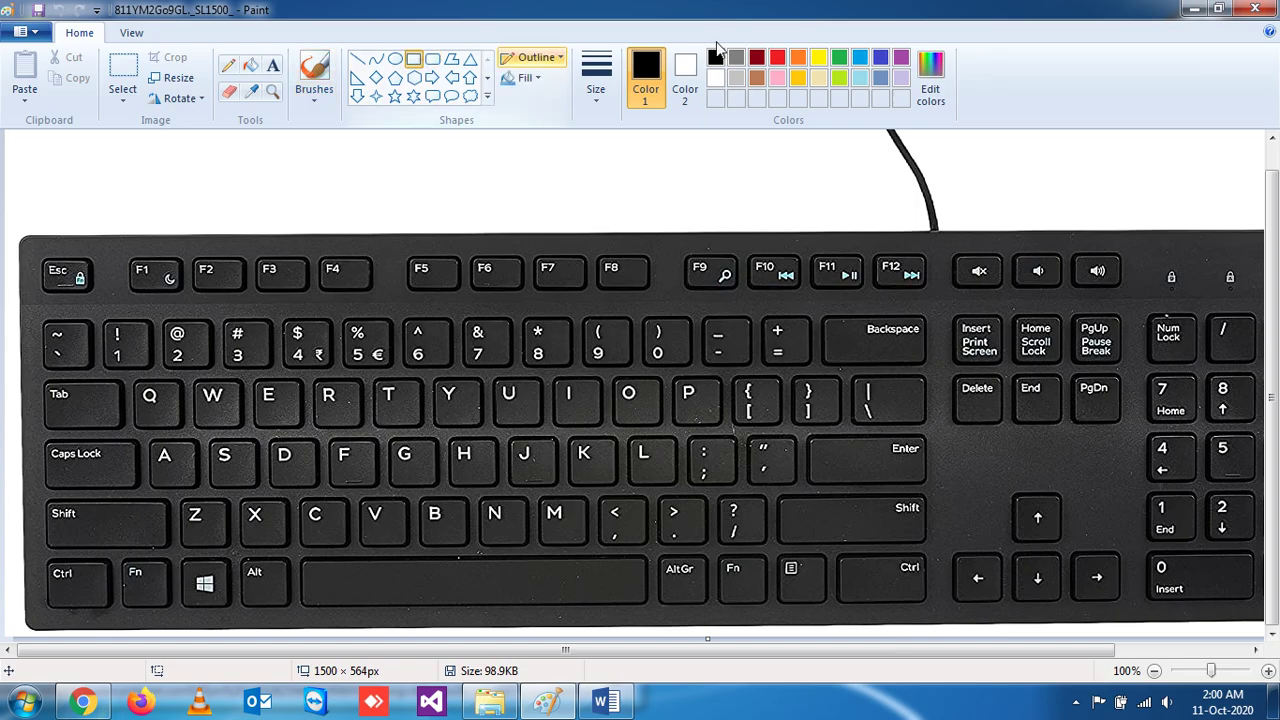
pyautogui.click(779, 60)
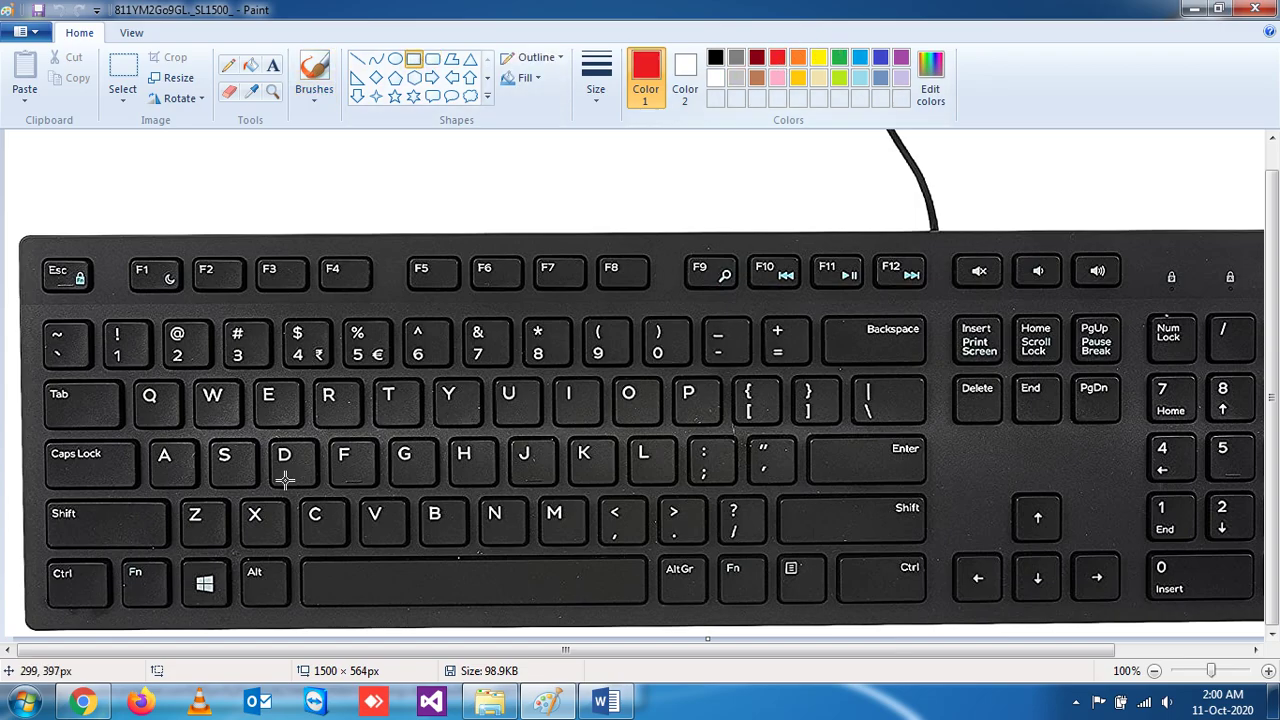
pyautogui.moveTo(170, 556); pyautogui.dragTo(236, 626)
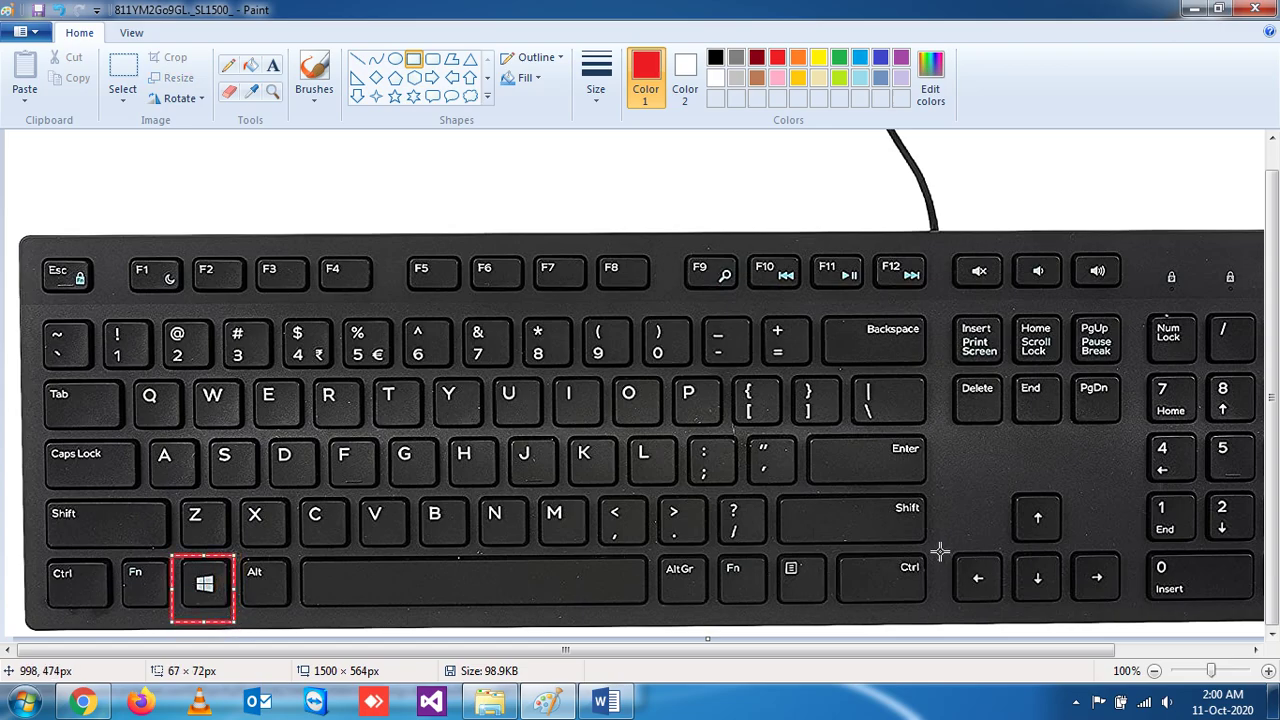
pyautogui.moveTo(942, 545); pyautogui.dragTo(1002, 620)
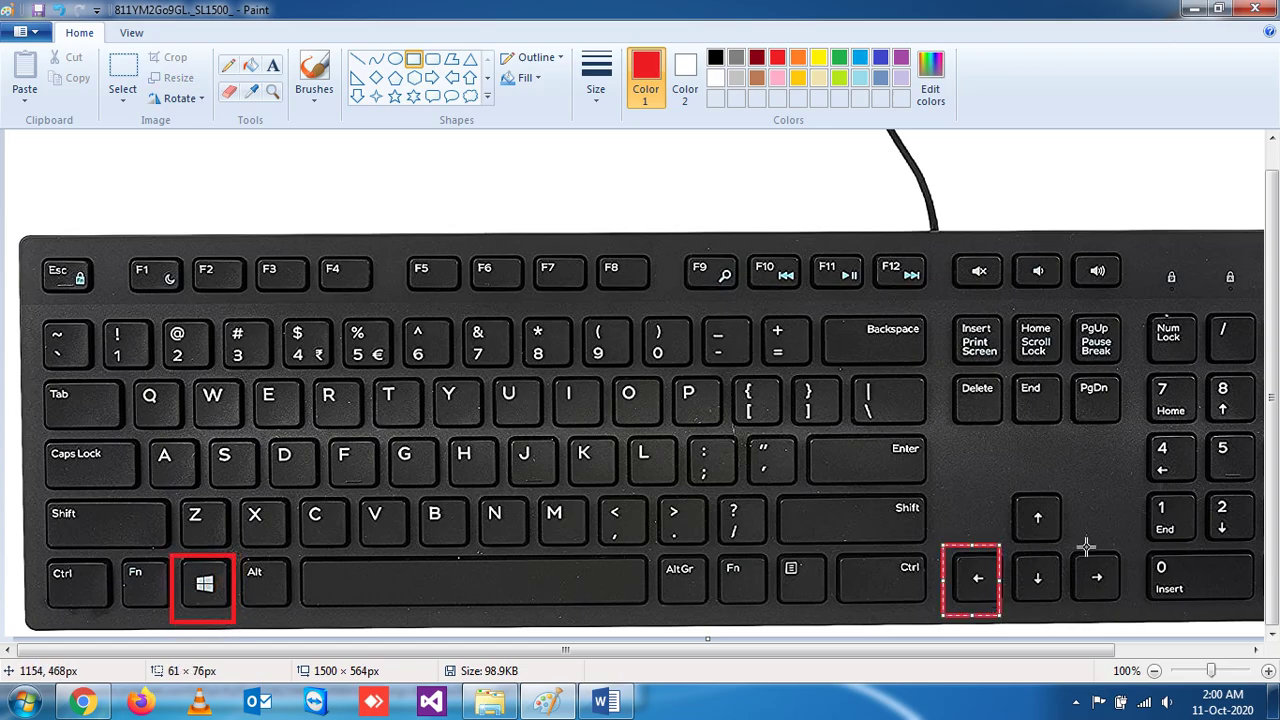
pyautogui.moveTo(1073, 544)
pyautogui.mouseDown()
pyautogui.moveTo(1094, 592)
pyautogui.moveTo(1131, 617)
pyautogui.mouseUp()
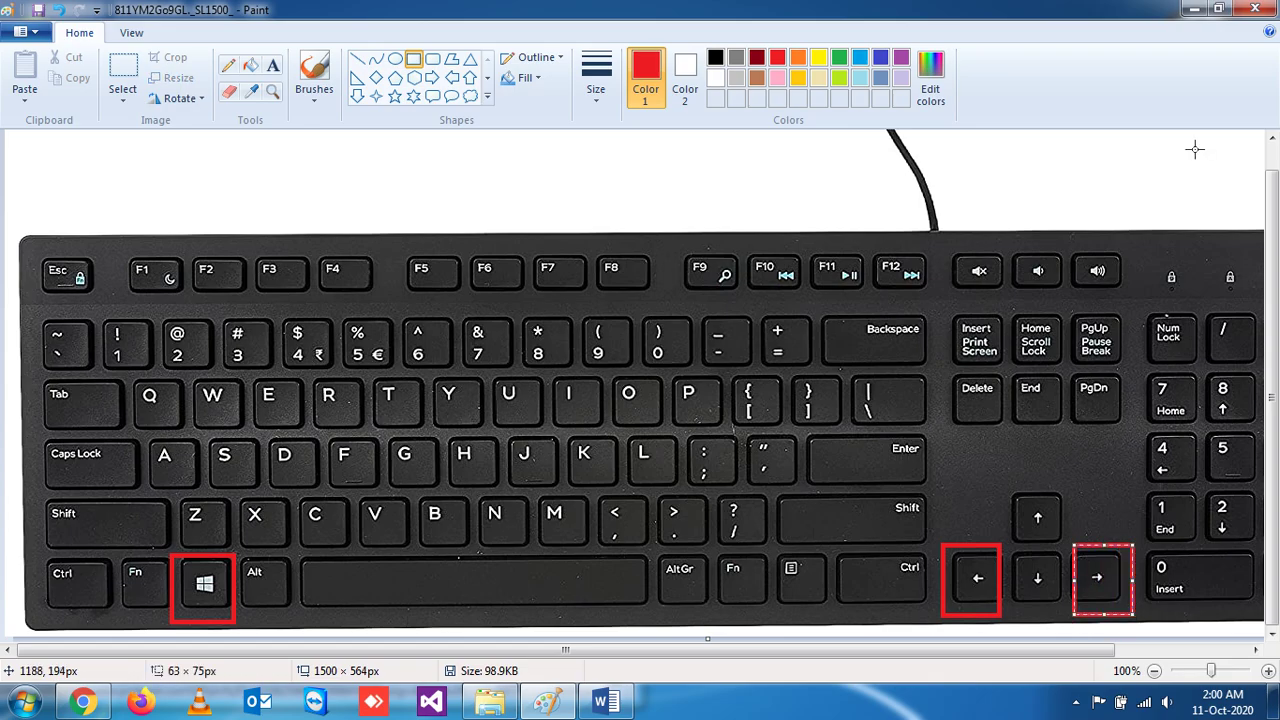
pyautogui.click(1192, 9)
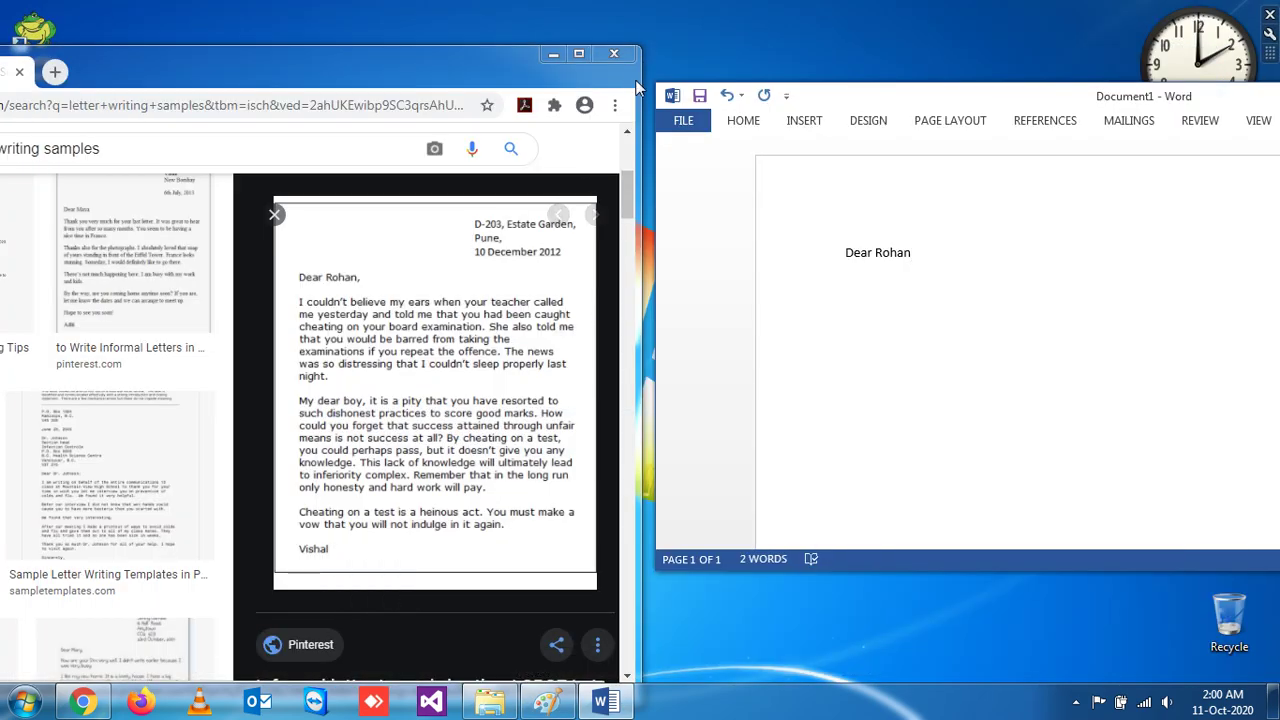
# Maximize Chrome and snap it to the left half with Win+Left
pyautogui.doubleClick(518, 66)
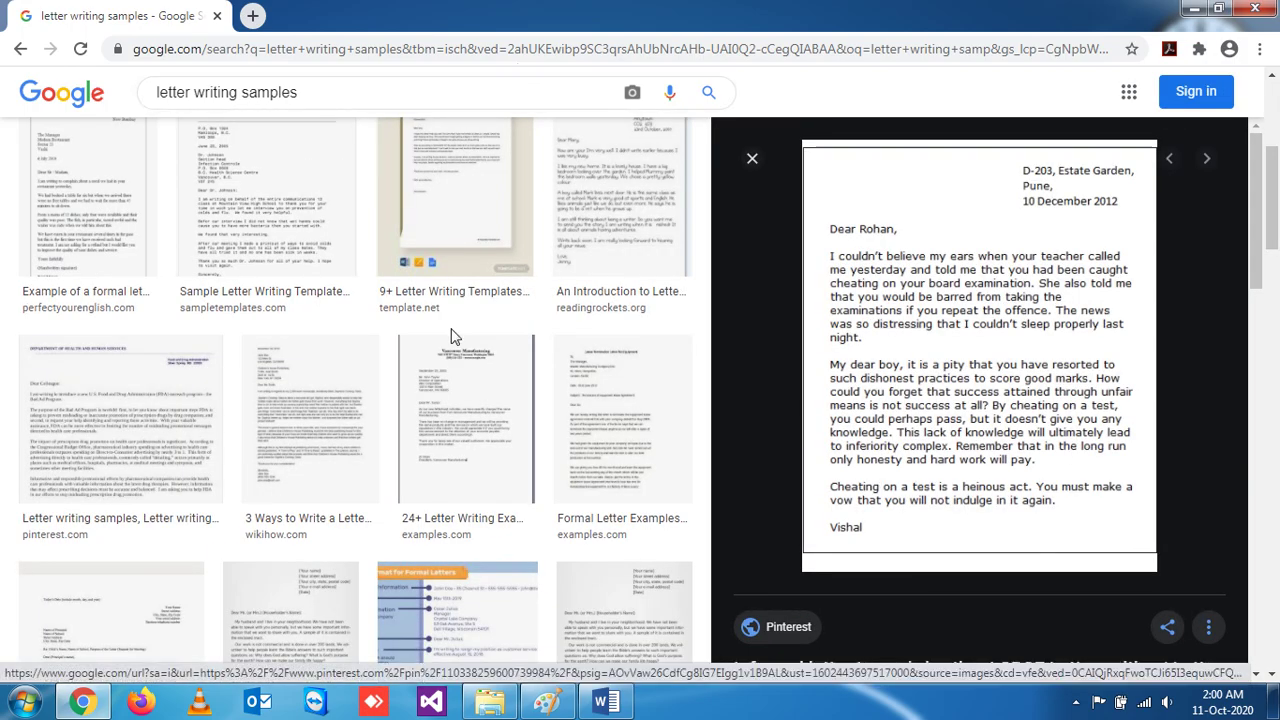
pyautogui.press('super+Left')
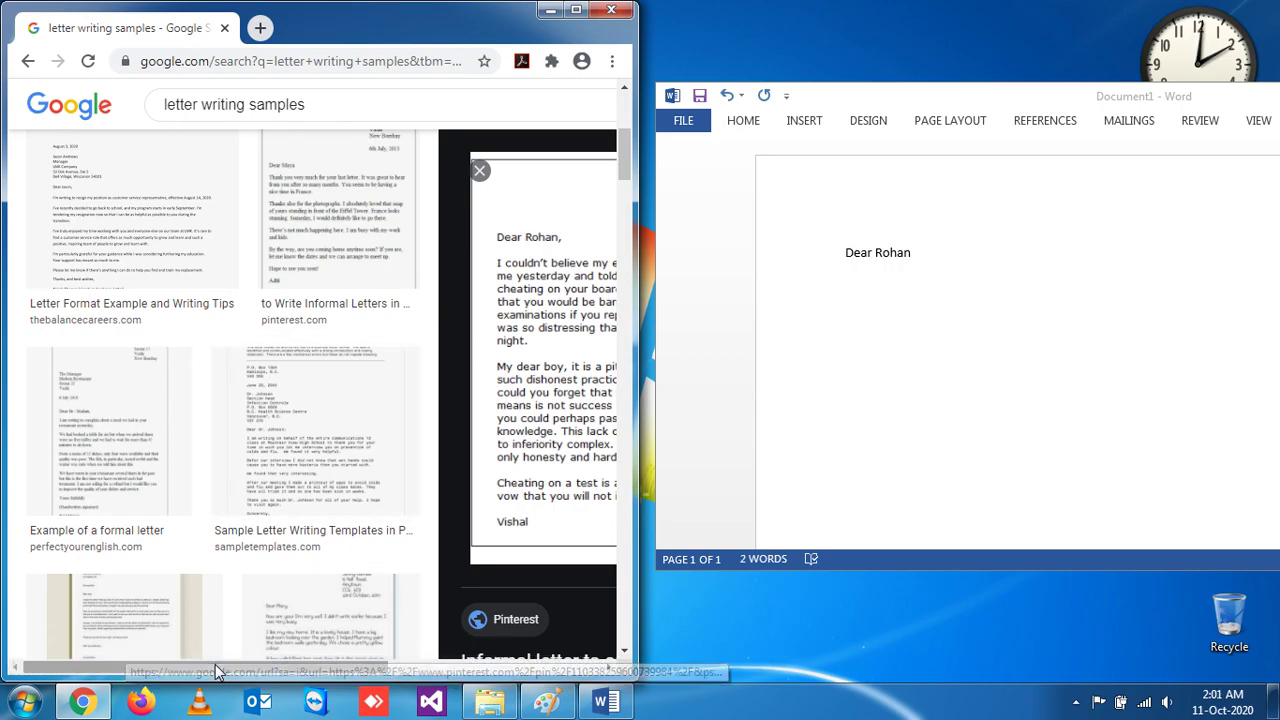
pyautogui.moveTo(221, 665)
pyautogui.mouseDown()
pyautogui.moveTo(406, 697)
pyautogui.moveTo(1030, 390)
pyautogui.mouseUp()
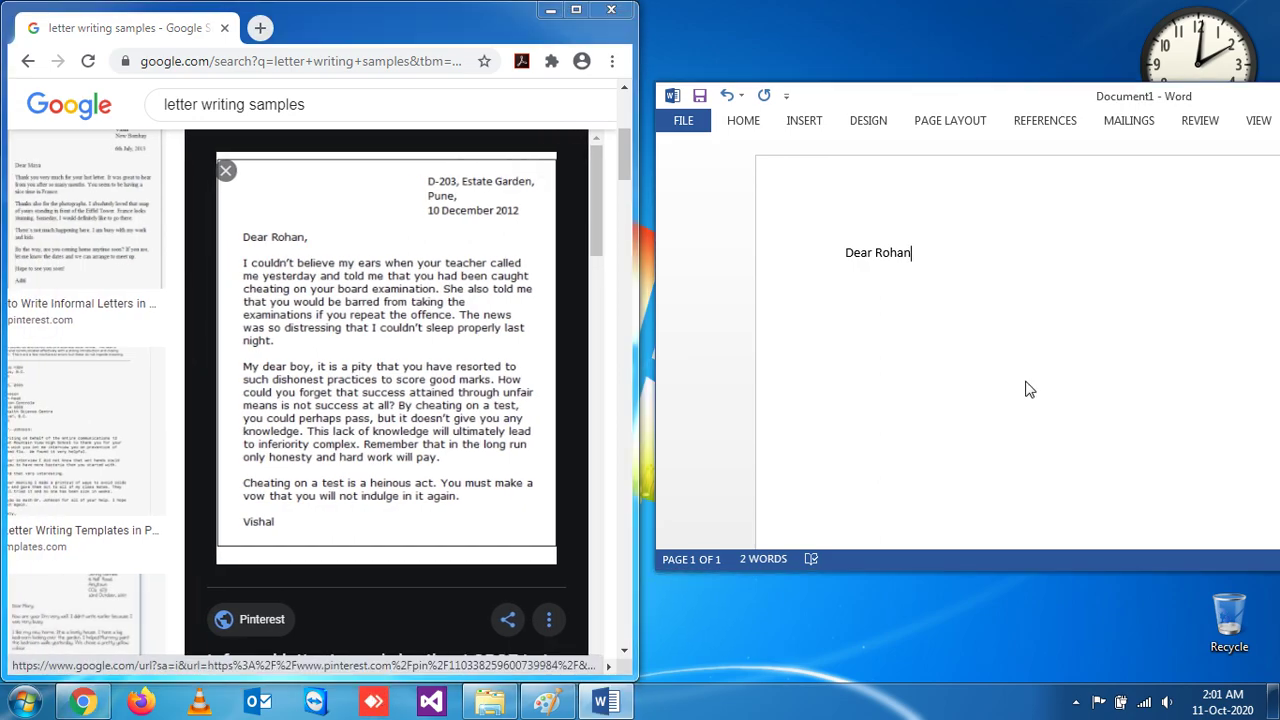
# Focus Word and snap it to the right half with Win+Right
pyautogui.press('super')
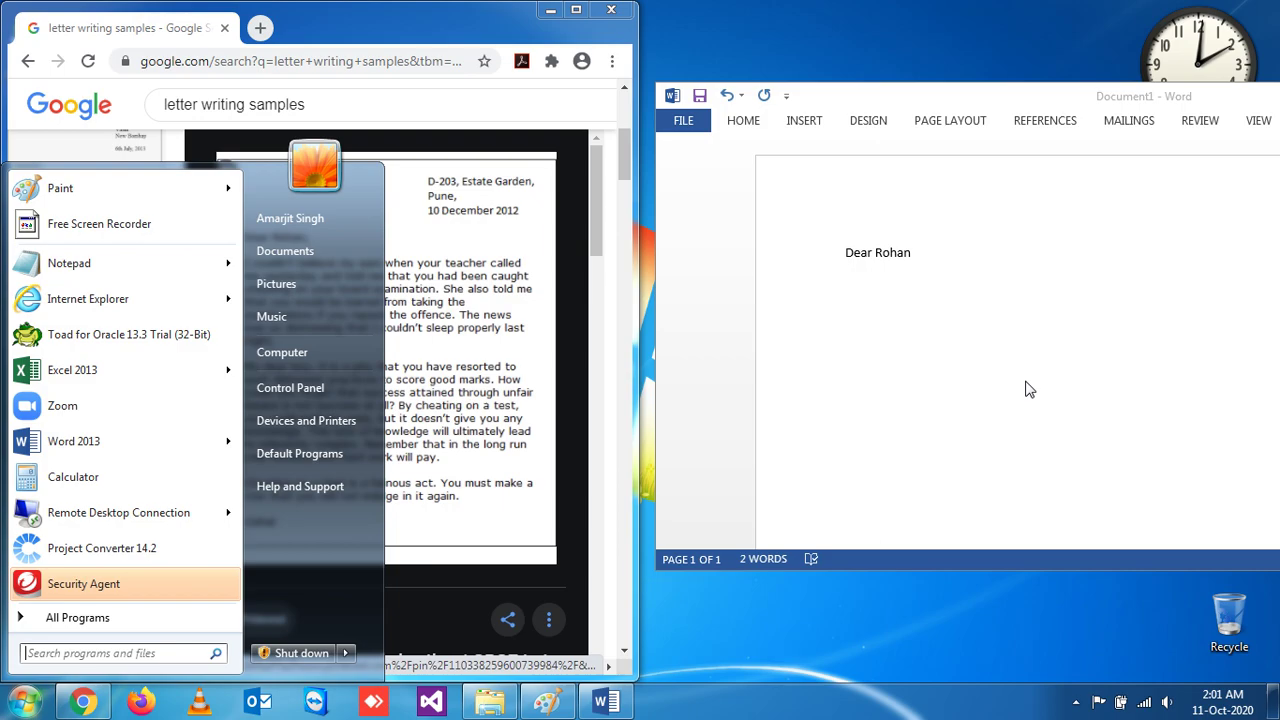
pyautogui.click(951, 379)
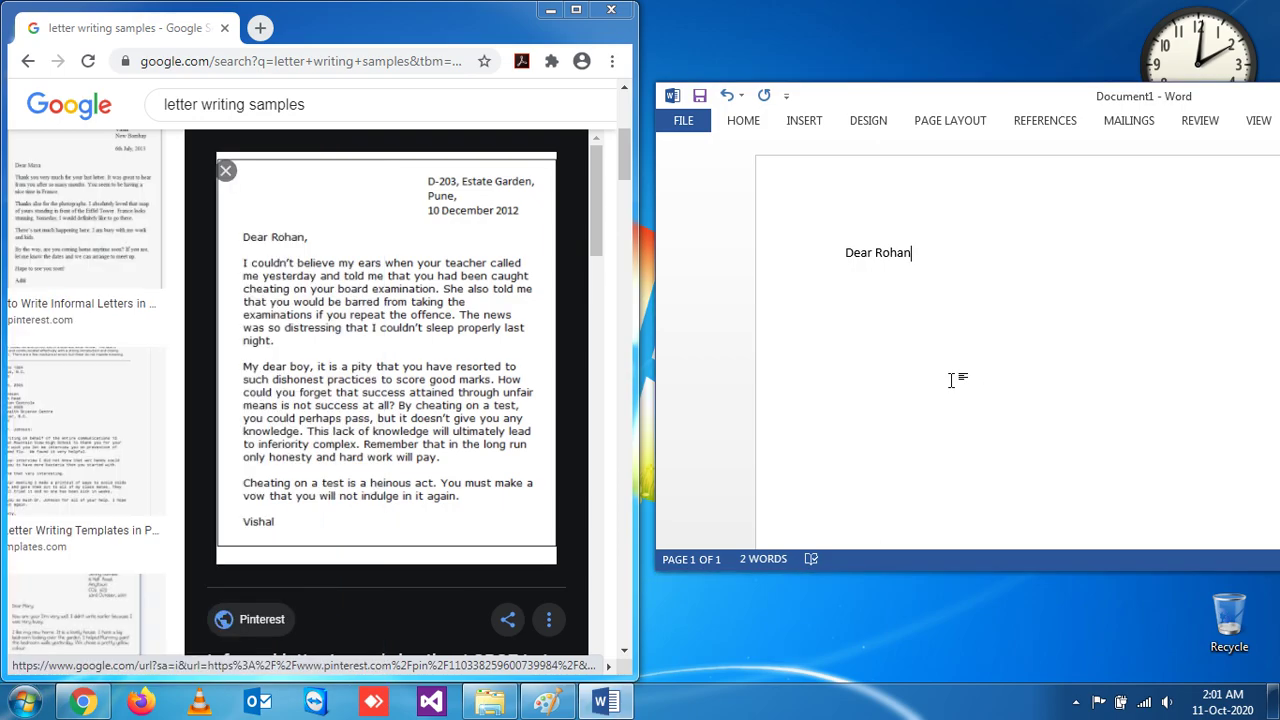
pyautogui.press('super+Right')
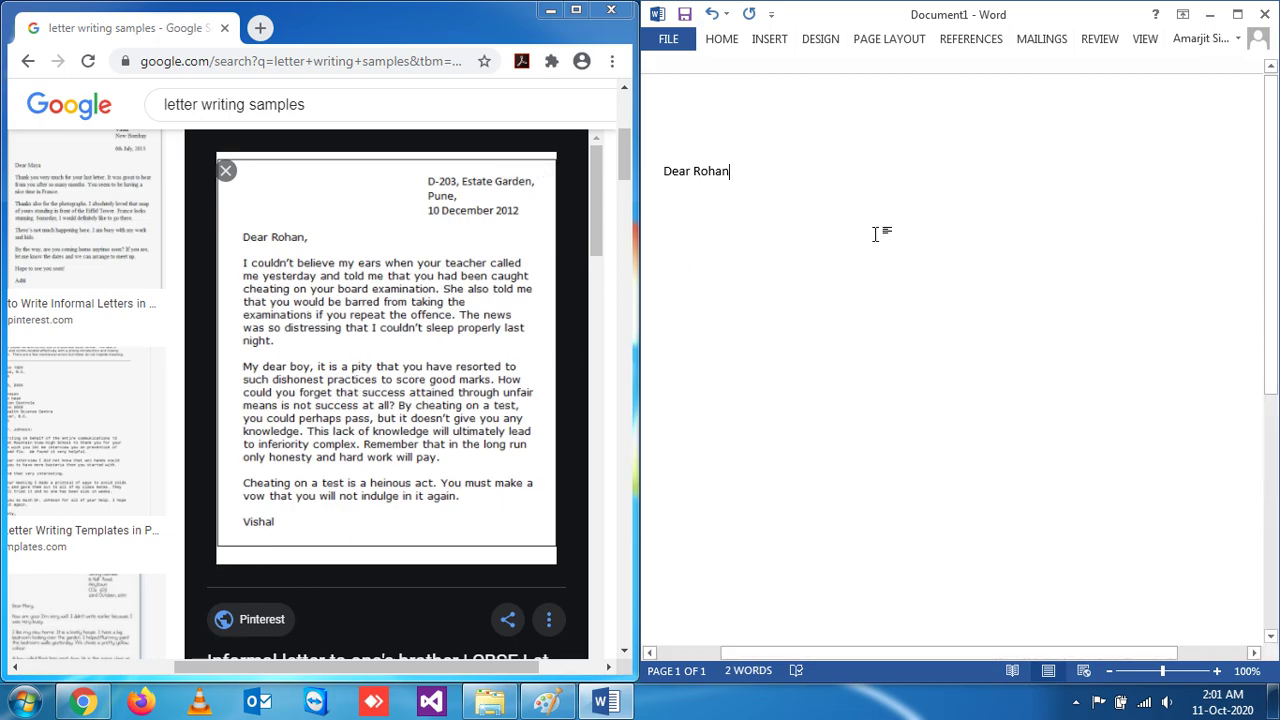
# Add a comma after 'Dear Rohan' plus filler lines 'hghjgjhgj' and 'gjgjgj'
pyautogui.write(',')
pyautogui.press('Return')
pyautogui.press('Return')
pyautogui.write('hghjg')
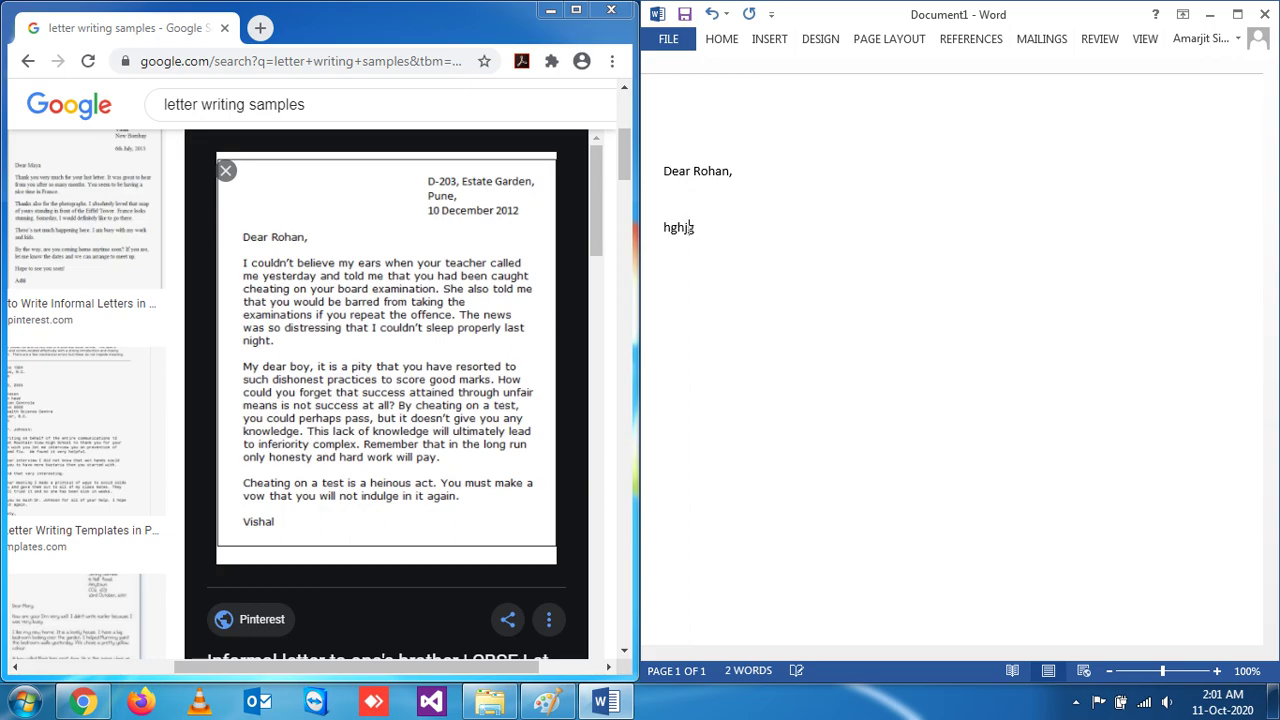
pyautogui.write('jhgj')
pyautogui.press('Return')
pyautogui.write('gjgjgj')
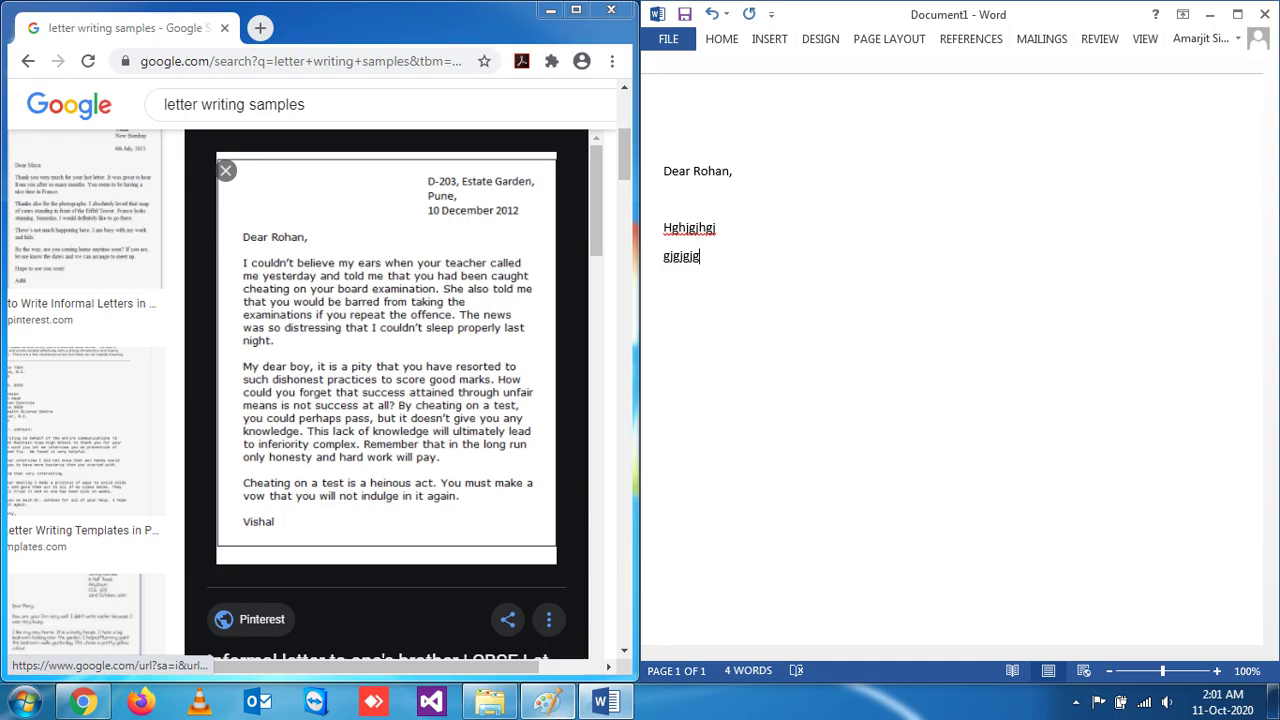
pyautogui.click(543, 706)
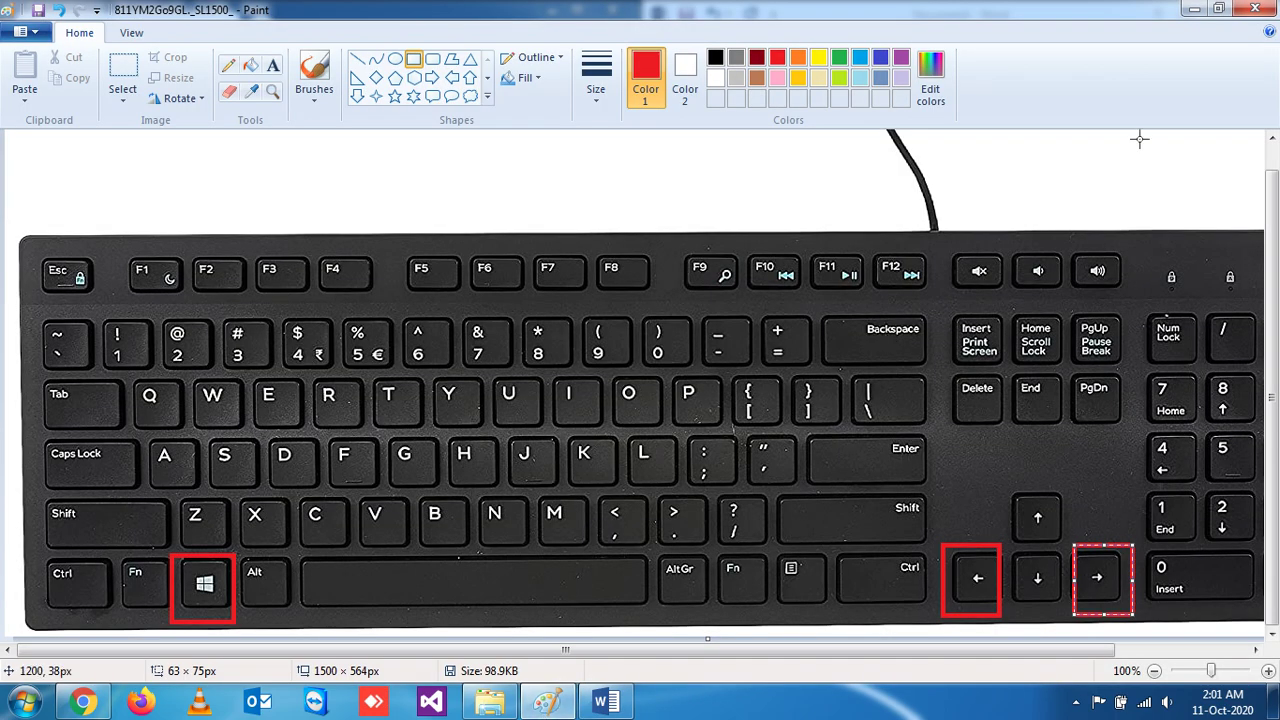
# Finish the right-arrow red box, hide Paint, and close the Chrome browser
pyautogui.click(1100, 155)
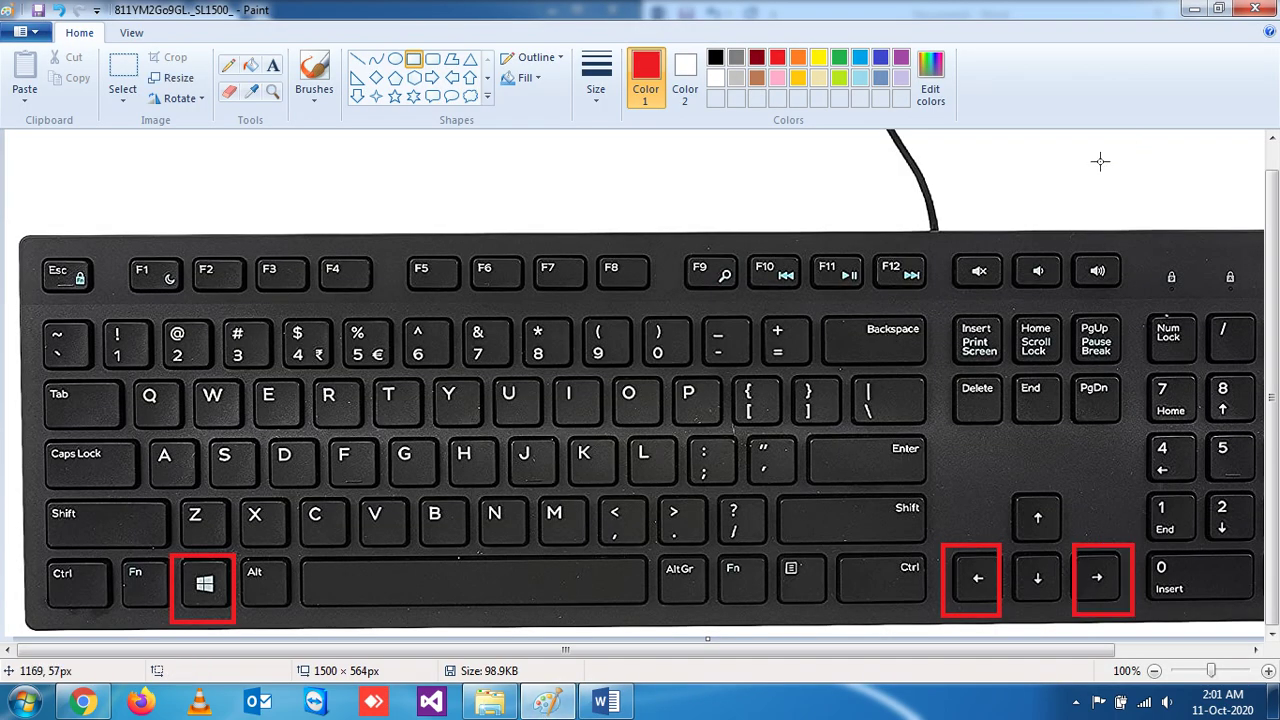
pyautogui.click(546, 704)
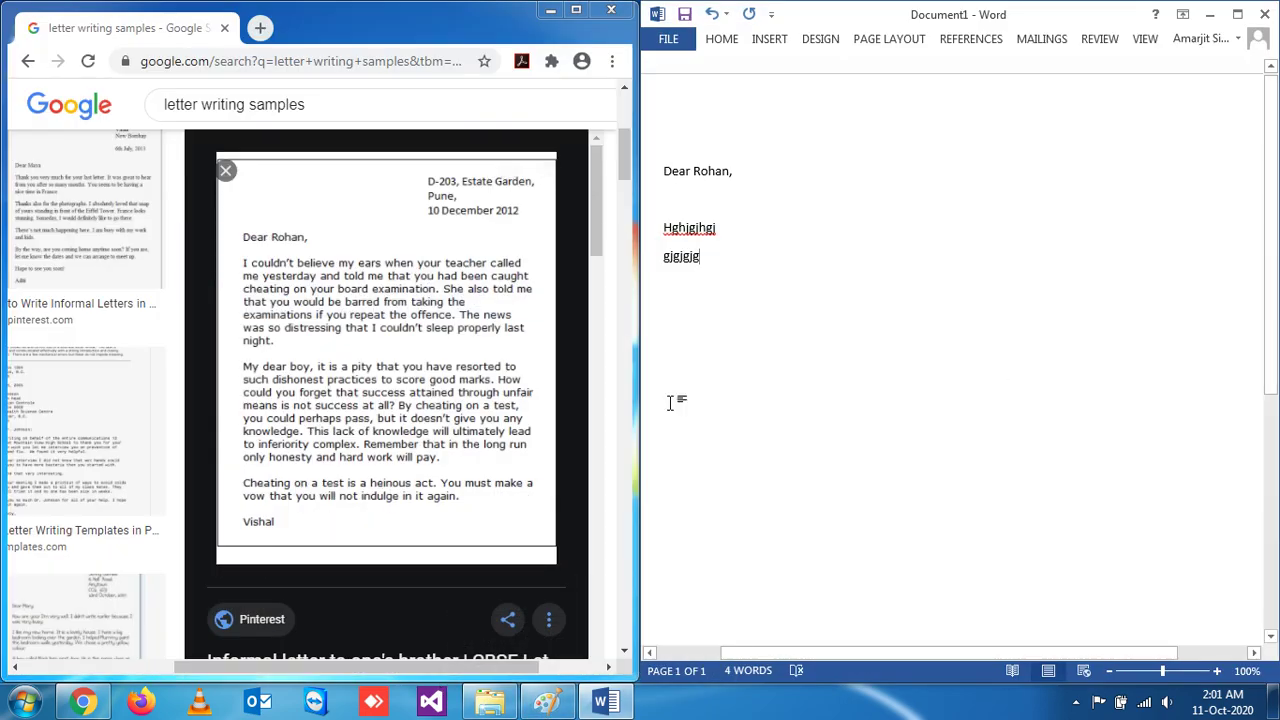
pyautogui.click(550, 705)
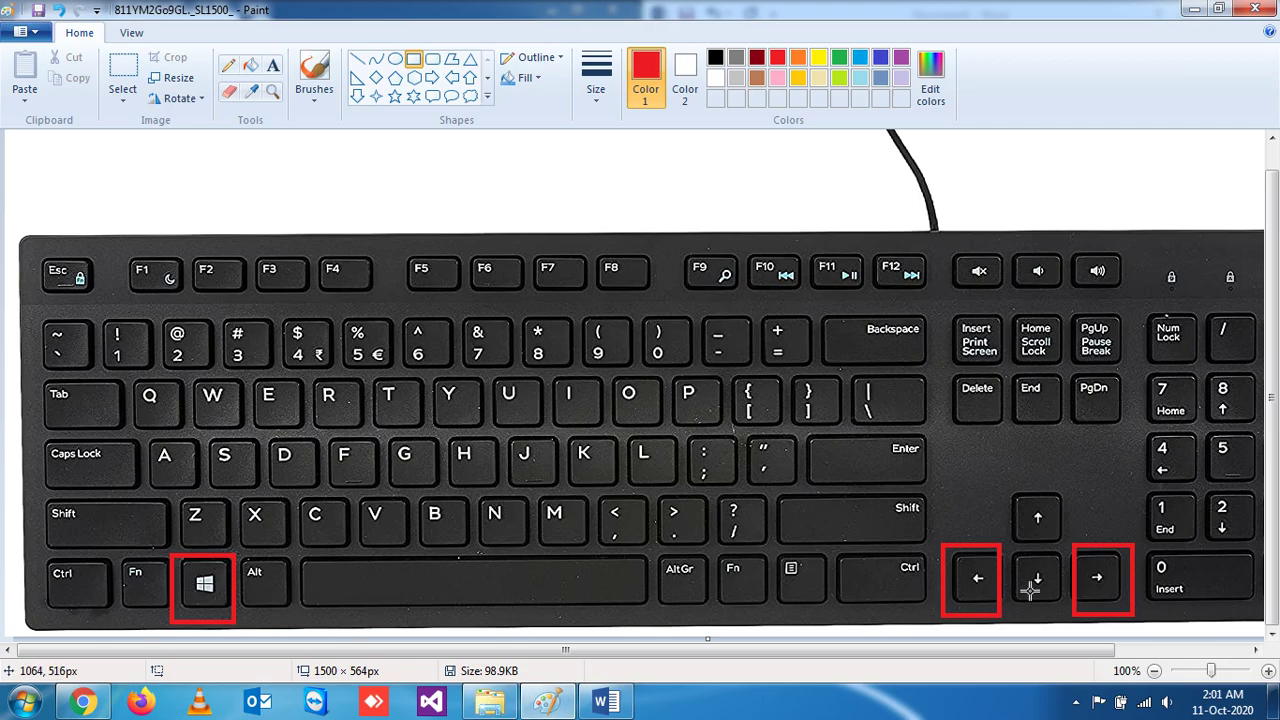
pyautogui.click(548, 703)
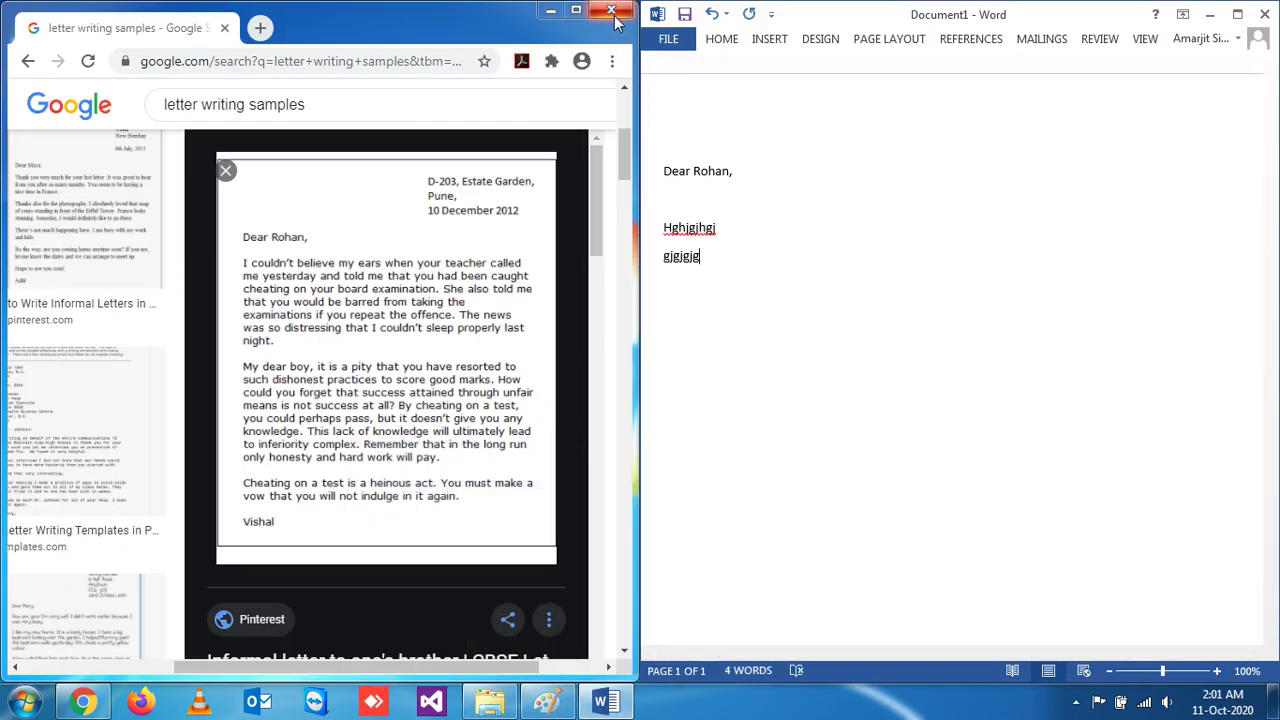
pyautogui.click(612, 14)
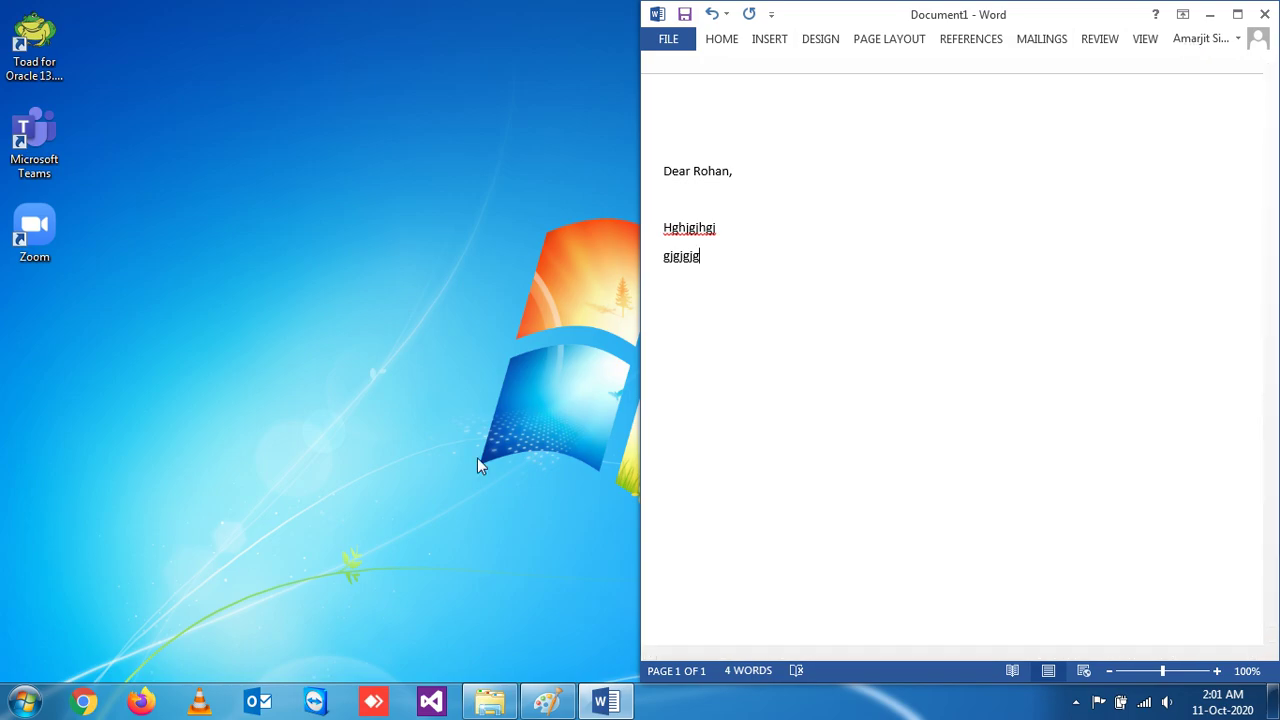
# Launch VLC in a smaller window, snap Word to the right half, and bring VLC forward
pyautogui.click(195, 703)
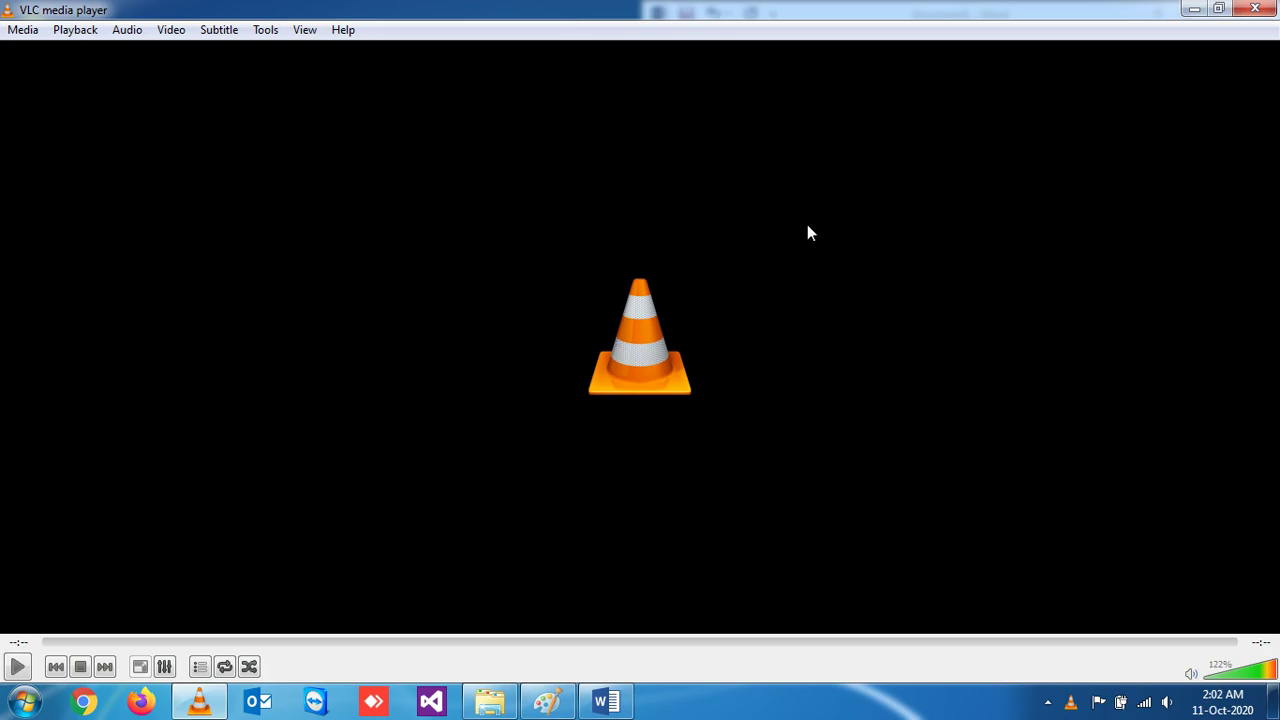
pyautogui.moveTo(1056, 16); pyautogui.dragTo(849, 274)
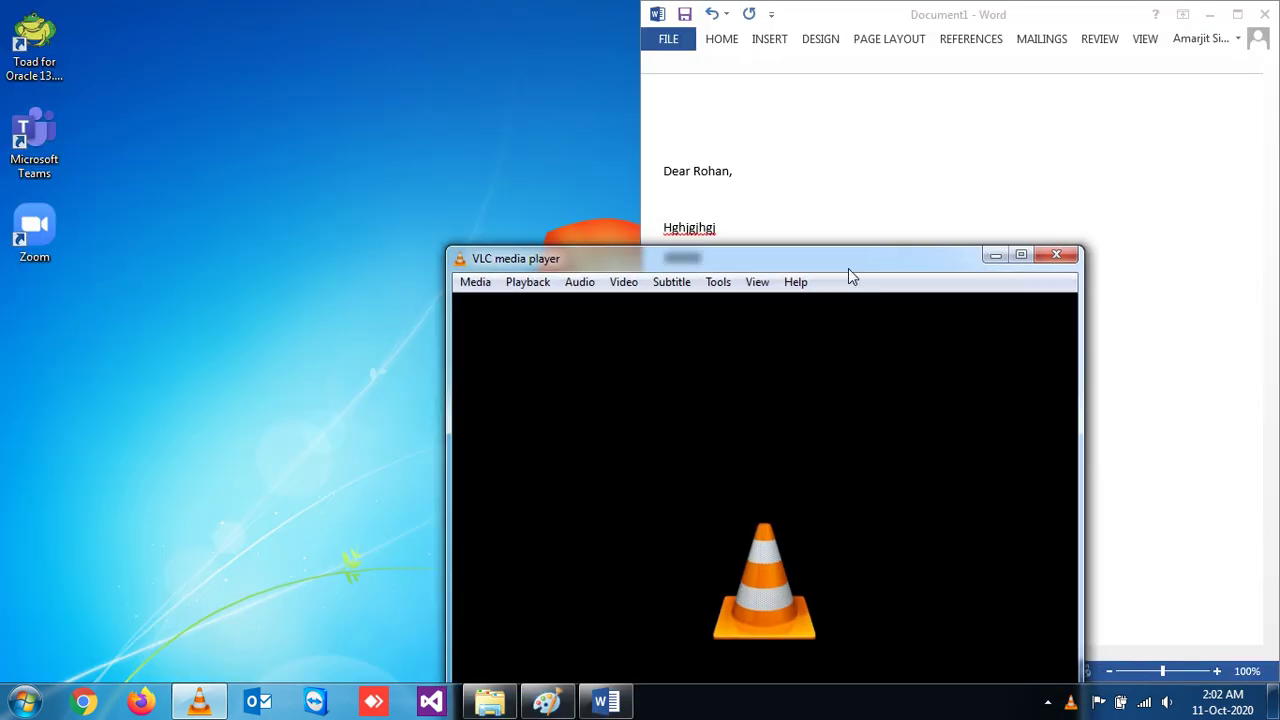
pyautogui.doubleClick(1012, 14)
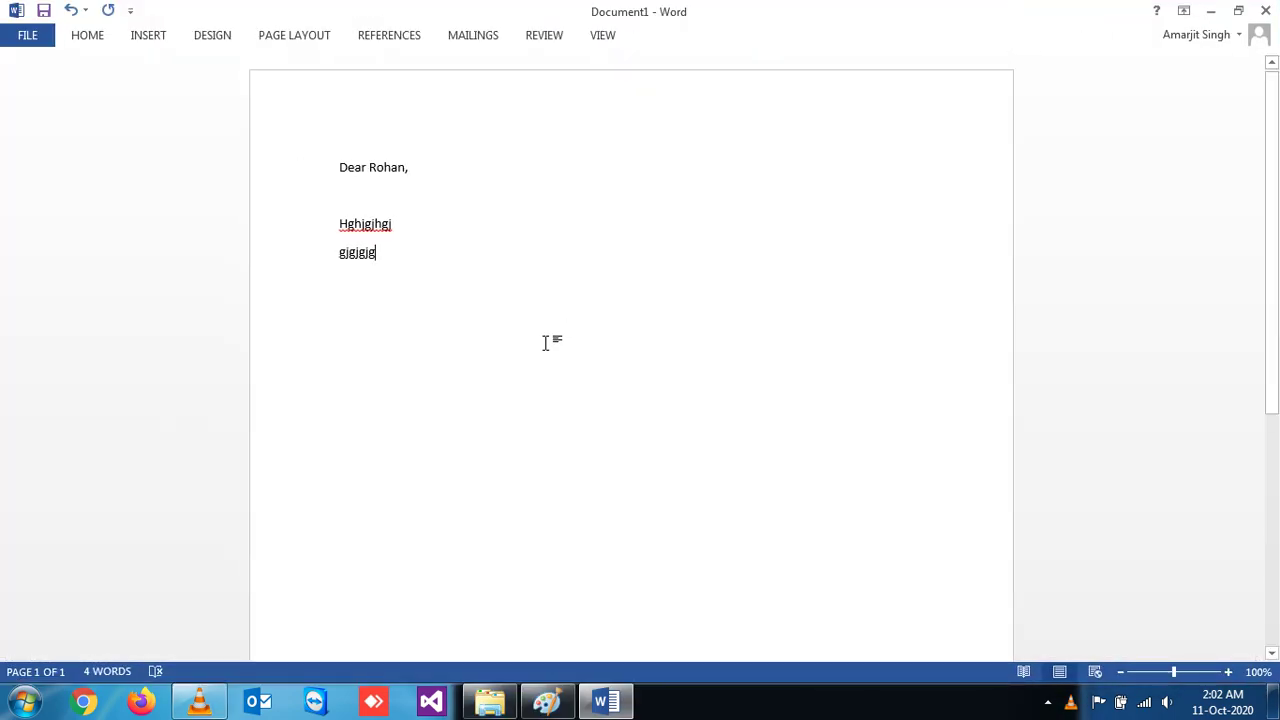
pyautogui.press('super')
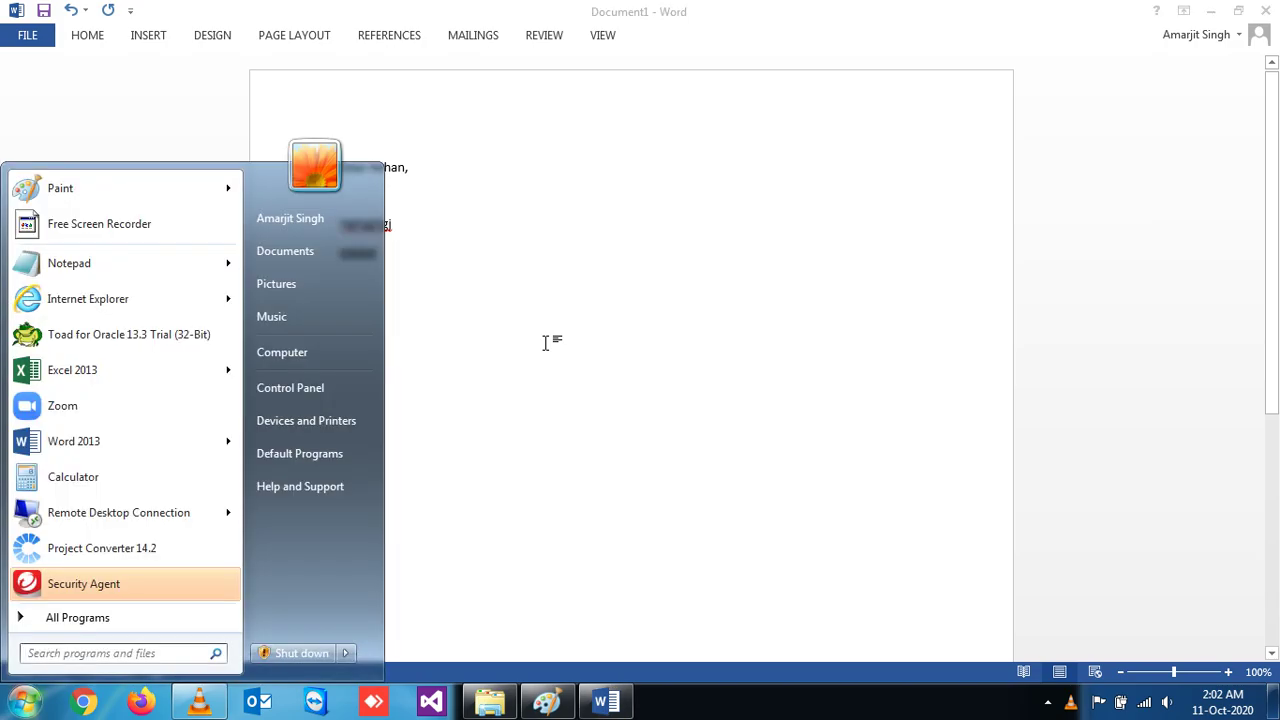
pyautogui.press('super')
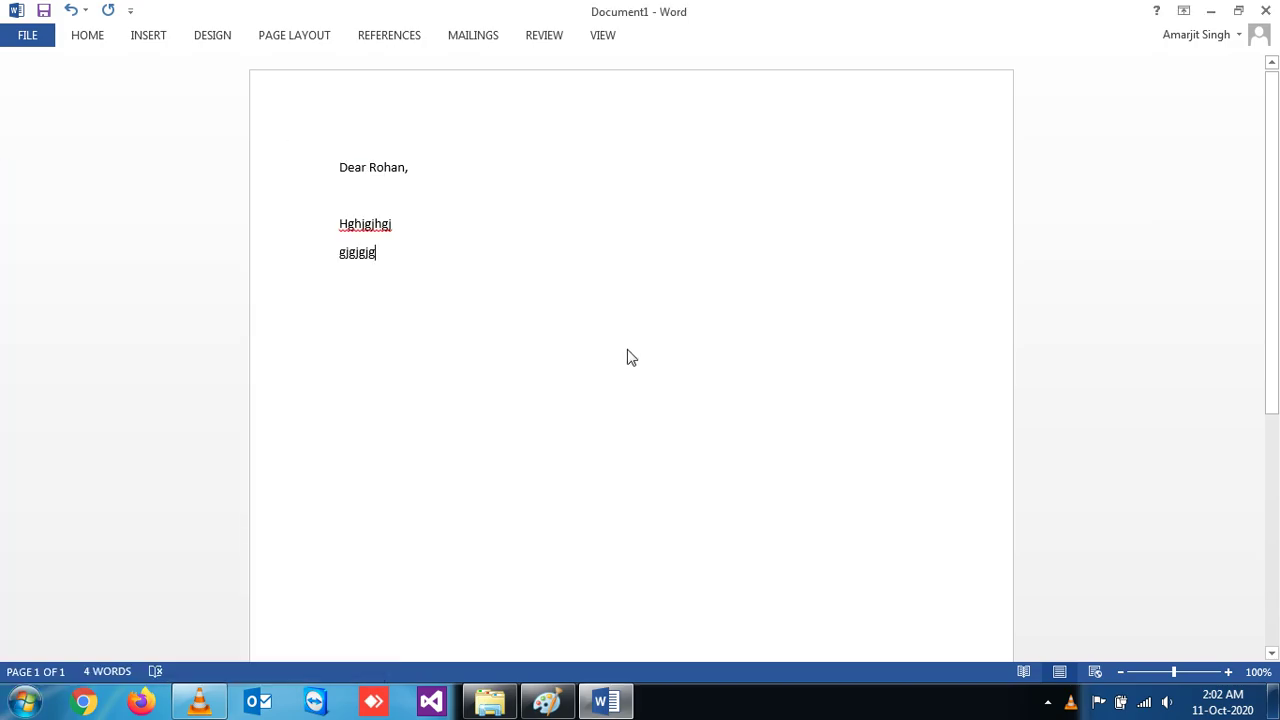
pyautogui.press('super+Right')
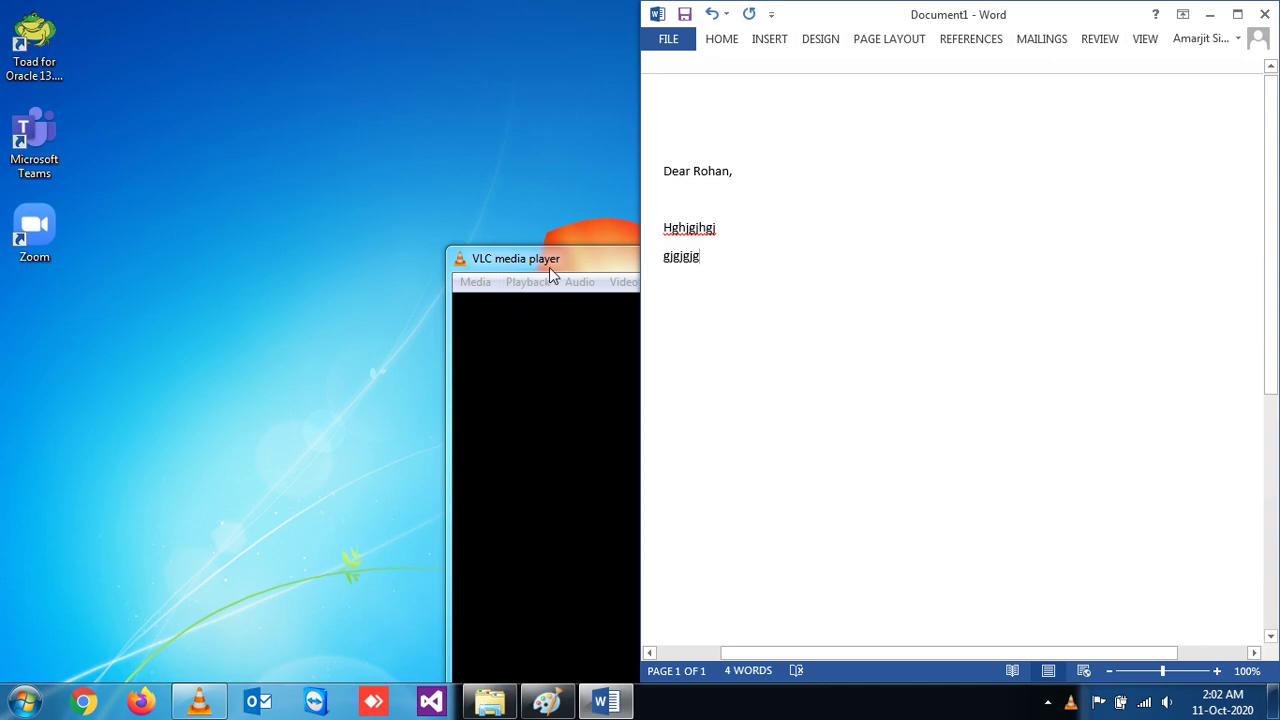
pyautogui.click(549, 265)
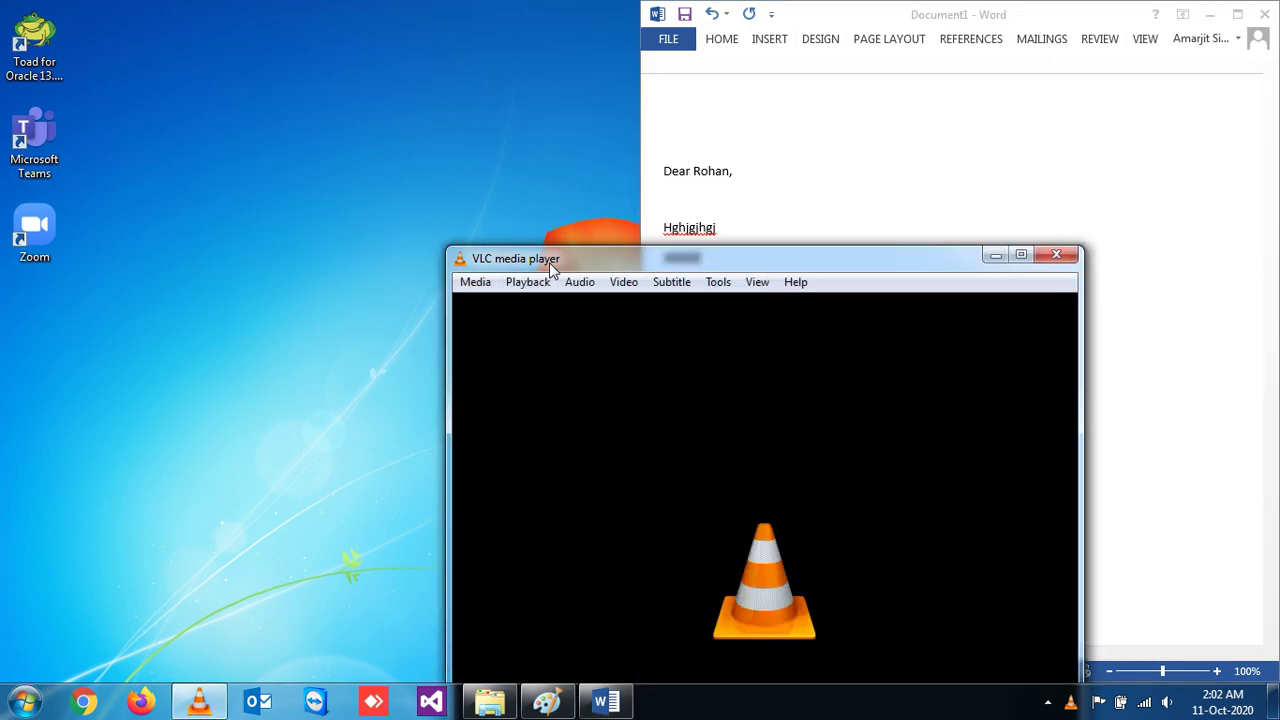
# Snap VLC to the left half with Win+Left, then switch focus between VLC and Word
pyautogui.press('super+Left')
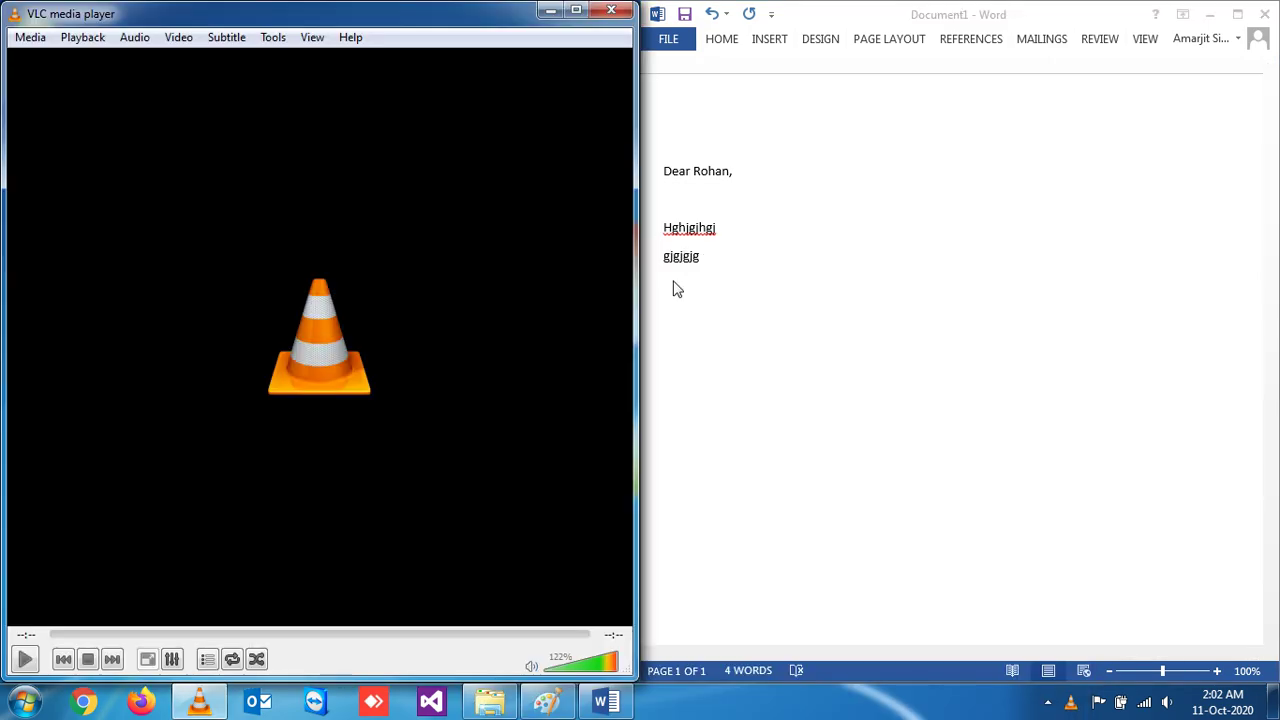
pyautogui.click(734, 289)
pyautogui.click(504, 273)
pyautogui.click(924, 245)
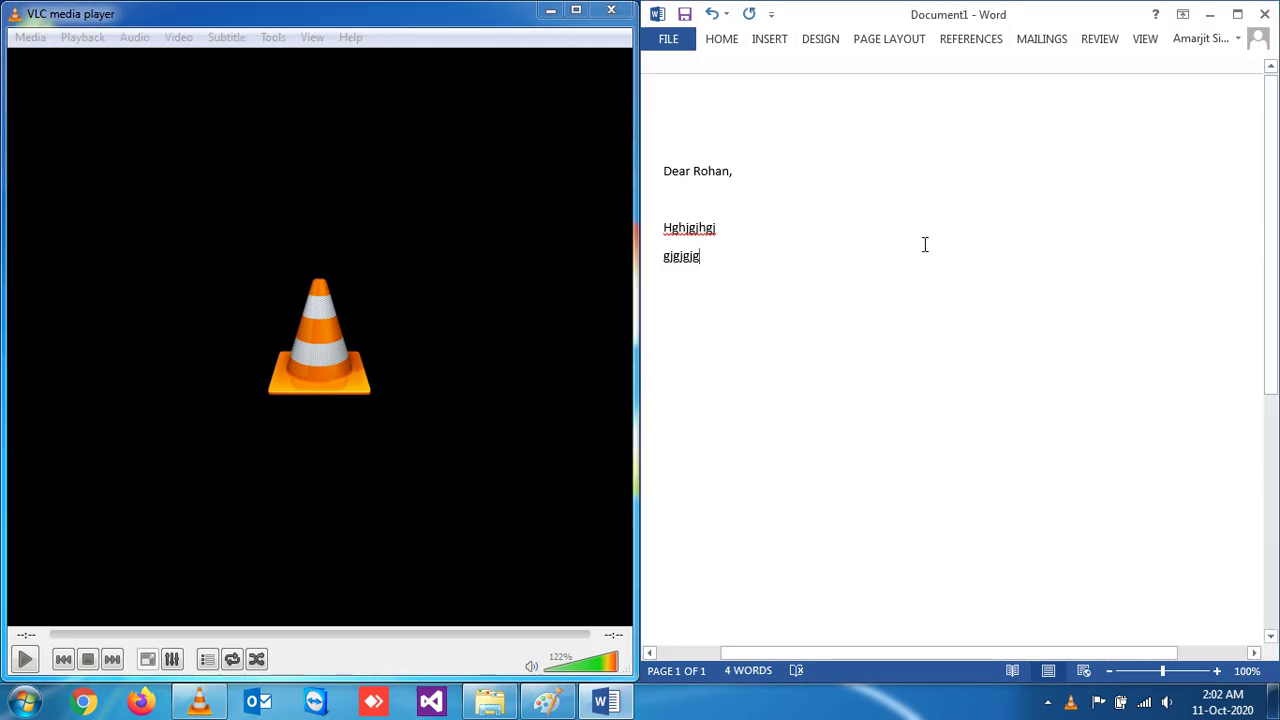
pyautogui.click(610, 259)
pyautogui.click(806, 272)
pyautogui.click(417, 305)
pyautogui.click(802, 305)
pyautogui.click(380, 337)
pyautogui.click(803, 323)
pyautogui.click(523, 337)
pyautogui.click(806, 340)
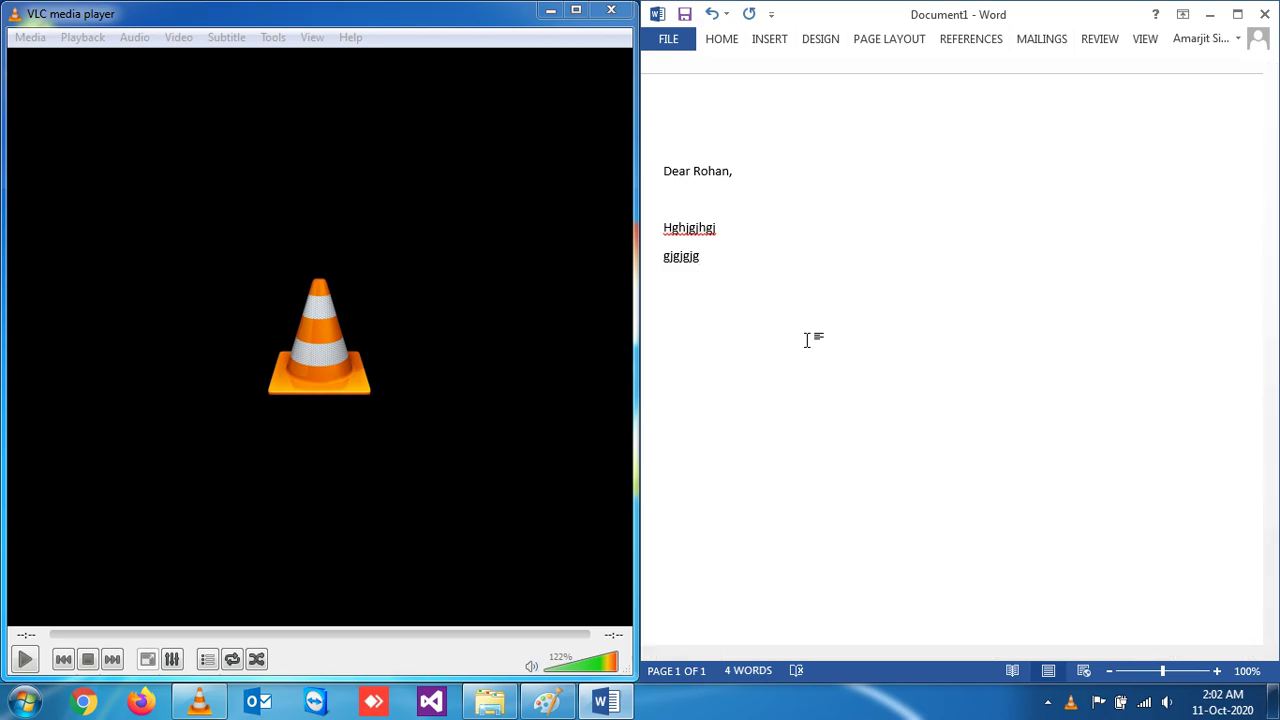
pyautogui.click(1047, 702)
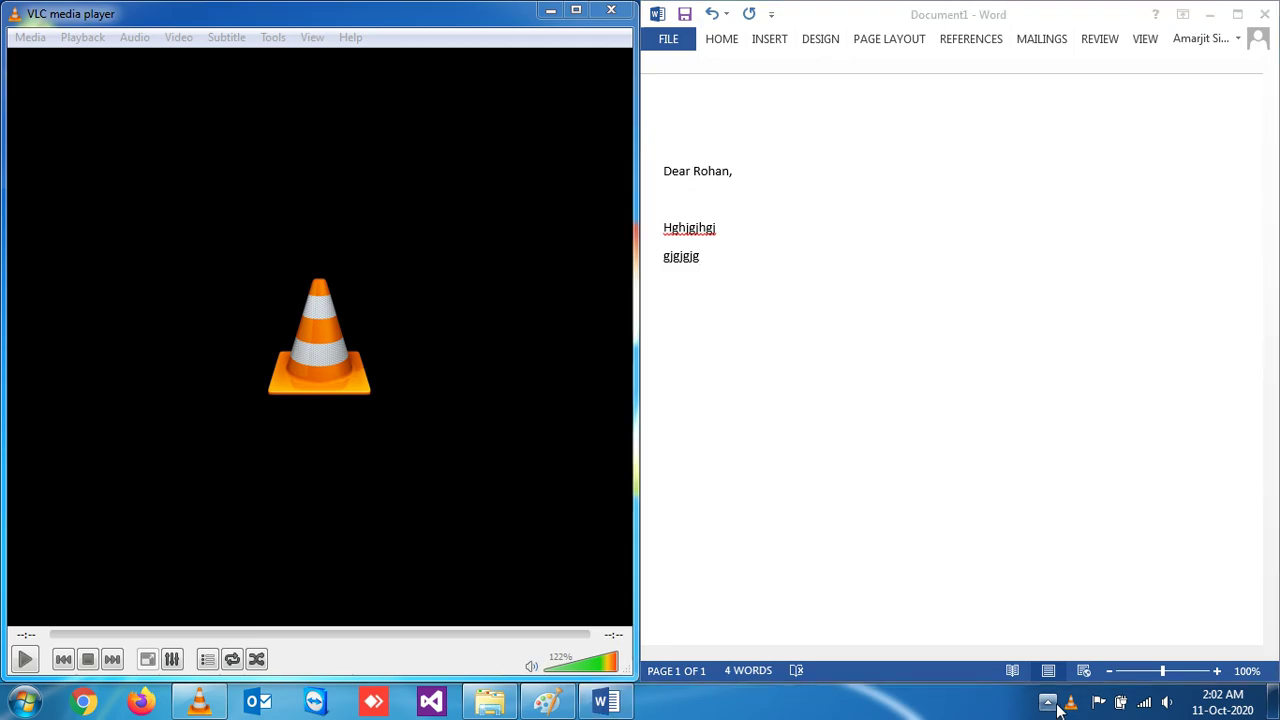